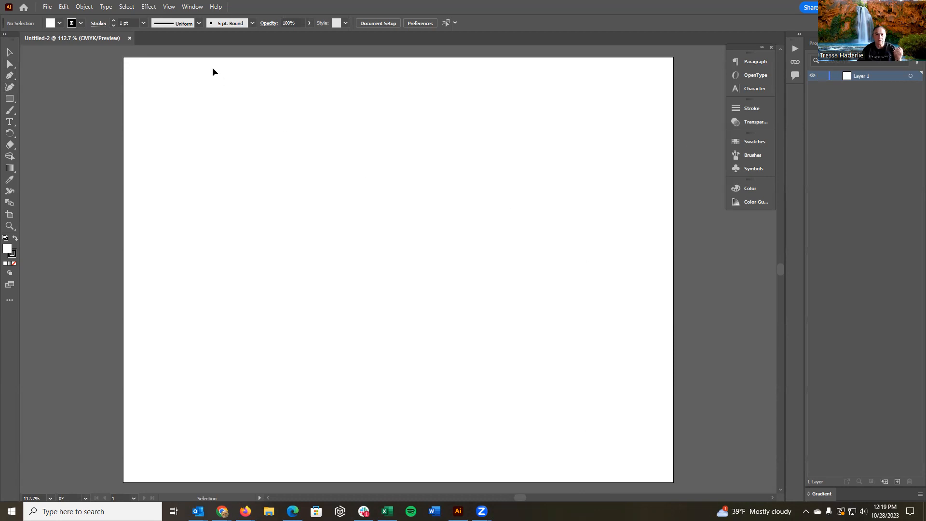
Place the linked mountain line drawing 123 from the Desktop onto the artboard and centre it on the page.
{"action": "left_click", "coordinate": [48, 8]}
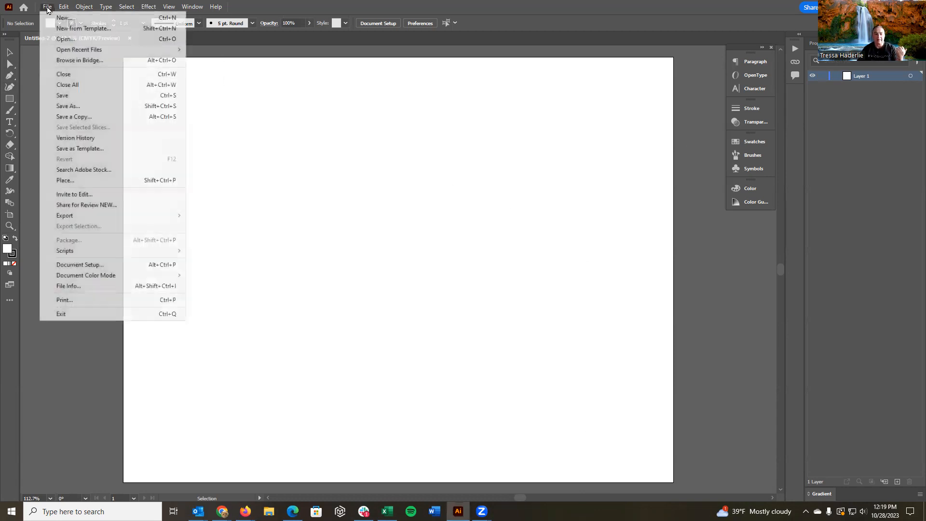
{"action": "left_click", "coordinate": [115, 184]}
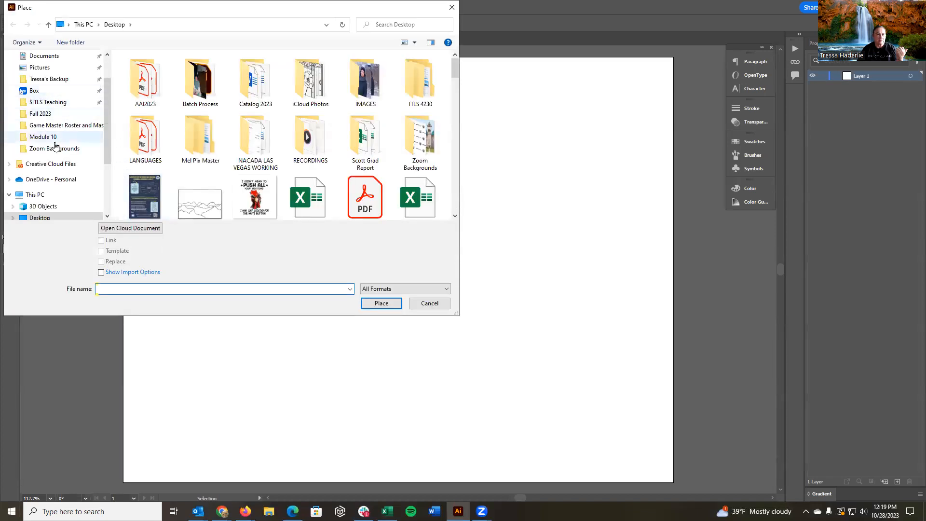
{"action": "scroll", "coordinate": [55, 145], "scroll_direction": "down", "scroll_amount": 1}
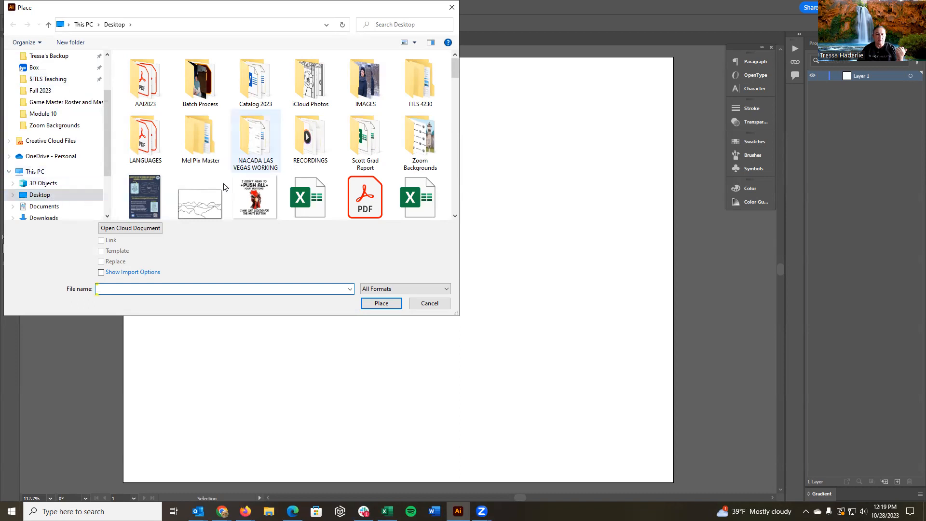
{"action": "left_click", "coordinate": [196, 210]}
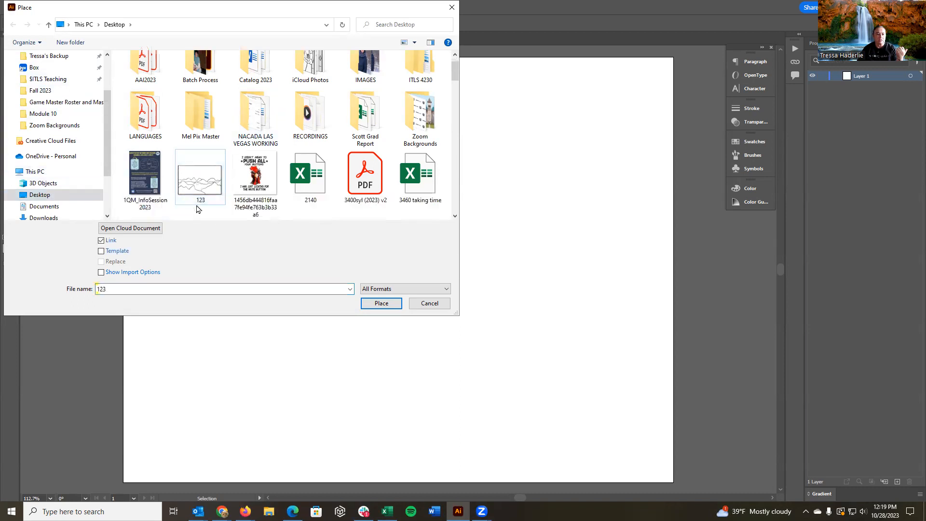
{"action": "double_click", "coordinate": [197, 188]}
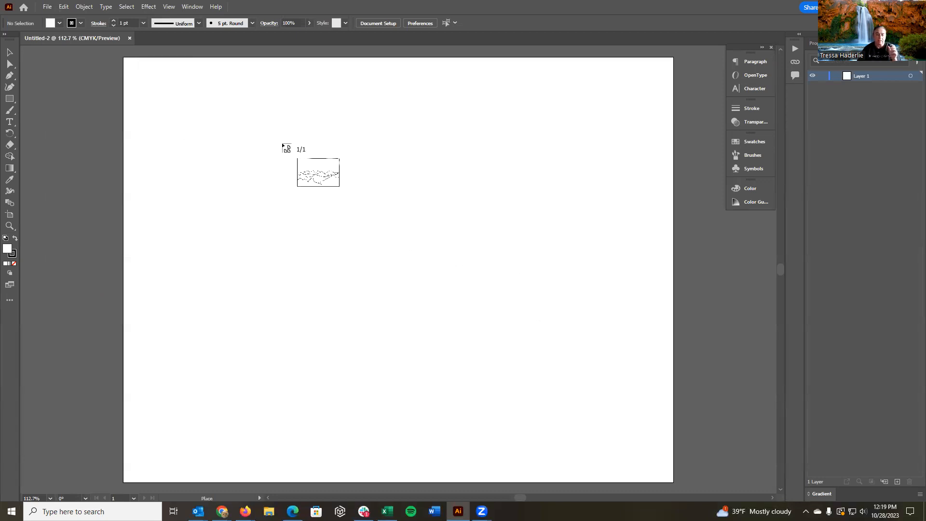
{"action": "left_click", "coordinate": [158, 101]}
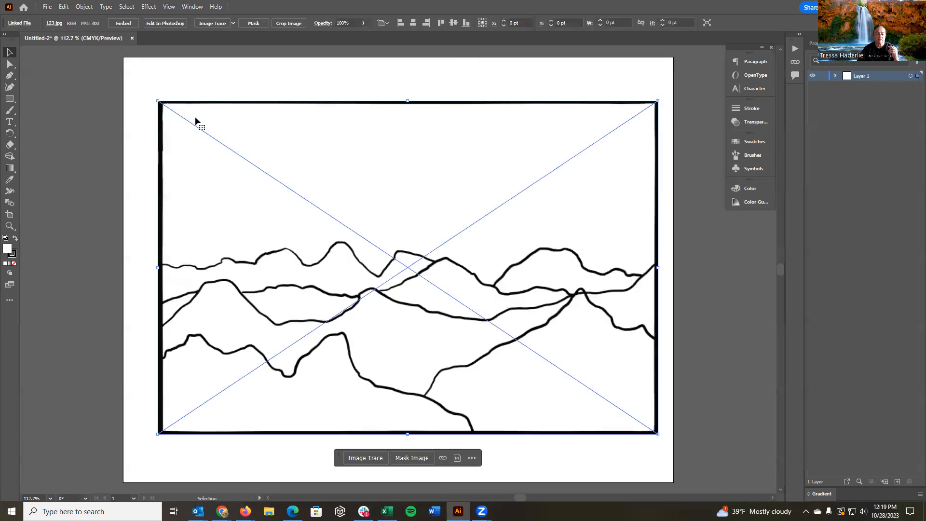
{"action": "left_click_drag", "start_coordinate": [407, 196], "coordinate": [400, 195]}
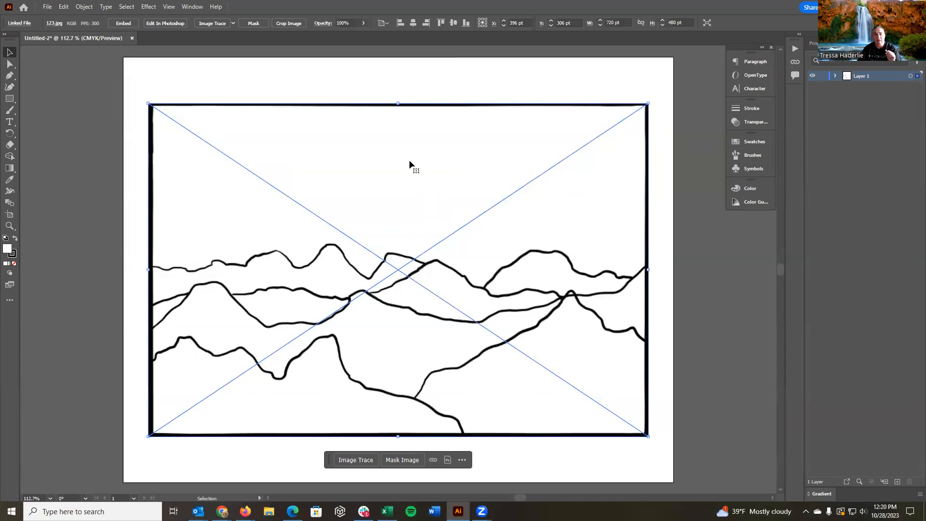
Run Image Trace on the drawing, open the detailed trace settings and apply the Black & White preset.
{"action": "left_click", "coordinate": [212, 25]}
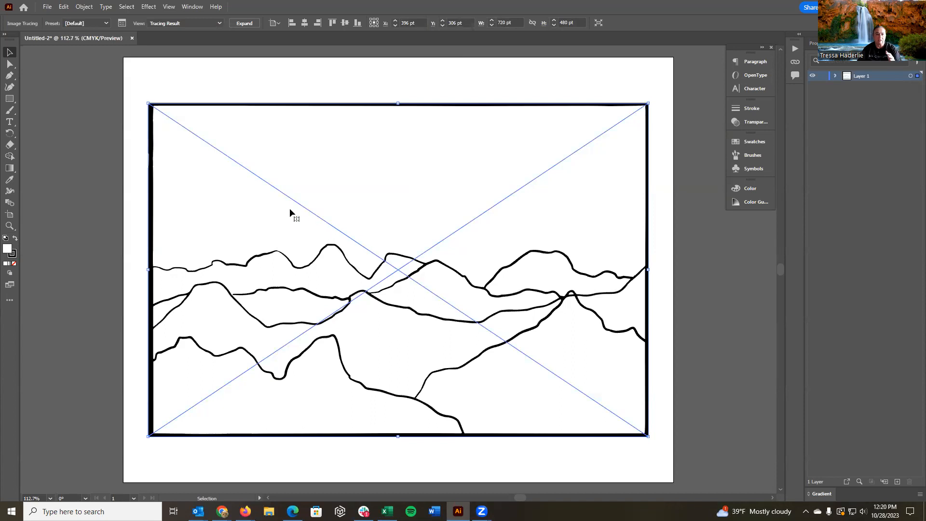
{"action": "left_click", "coordinate": [121, 26]}
{"action": "mouse_move", "coordinate": [244, 241]}
{"action": "left_mouse_down"}
{"action": "mouse_move", "coordinate": [438, 254]}
{"action": "mouse_move", "coordinate": [644, 211]}
{"action": "mouse_move", "coordinate": [664, 188]}
{"action": "mouse_move", "coordinate": [704, 228]}
{"action": "mouse_move", "coordinate": [715, 215]}
{"action": "left_mouse_up"}
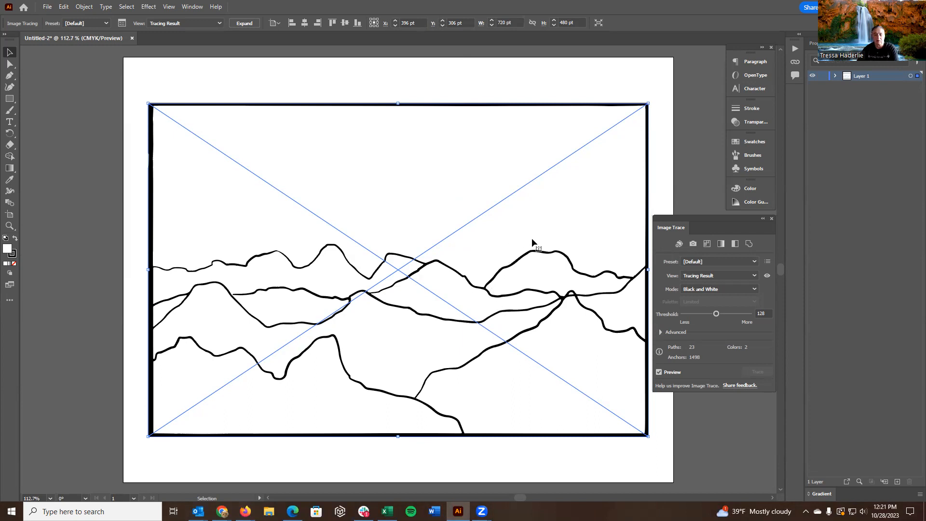
{"action": "left_click", "coordinate": [735, 244]}
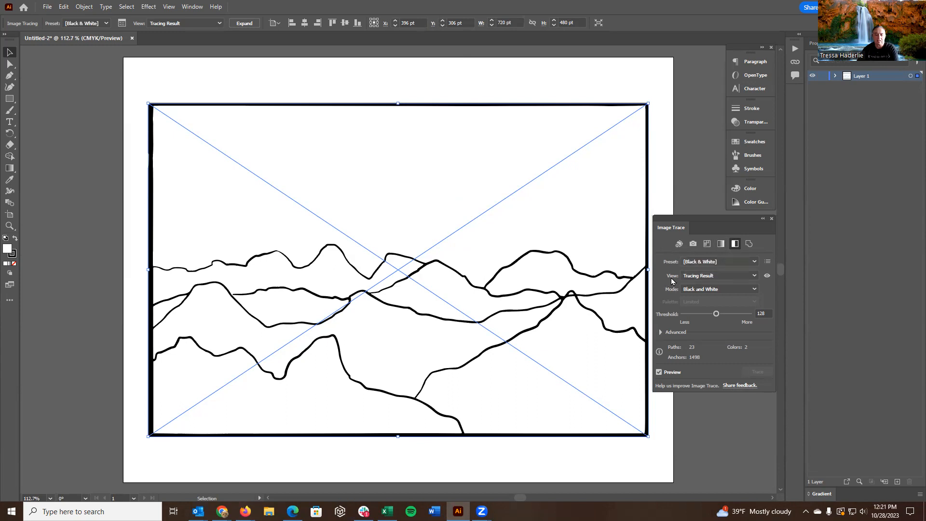
Switch the trace view to Tracing Result with Outlines, and from there to Outlines.
{"action": "left_click", "coordinate": [753, 276]}
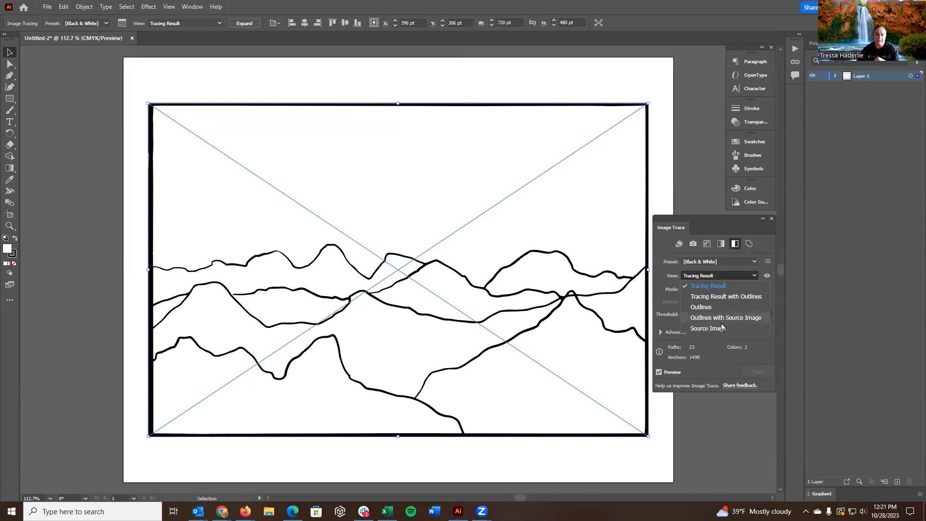
{"action": "left_click", "coordinate": [730, 295]}
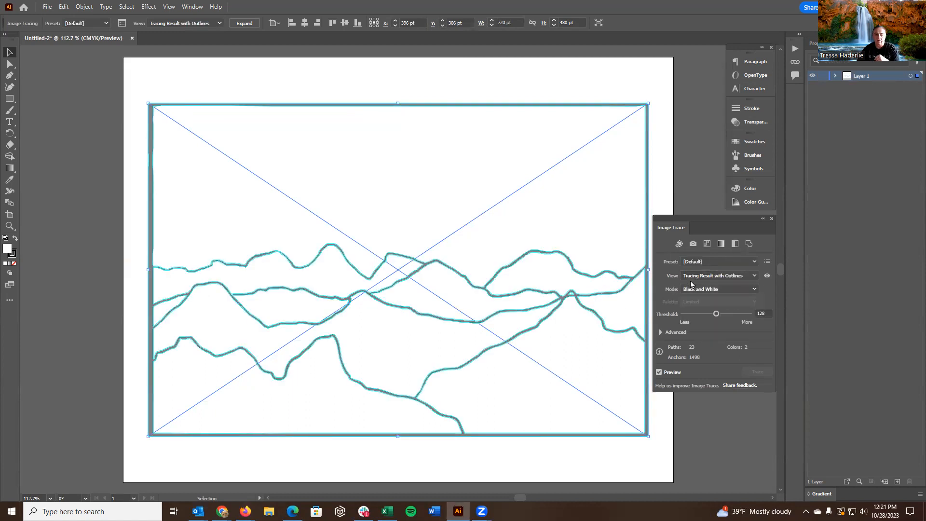
{"action": "scroll", "coordinate": [720, 277], "scroll_direction": "down", "scroll_amount": 1}
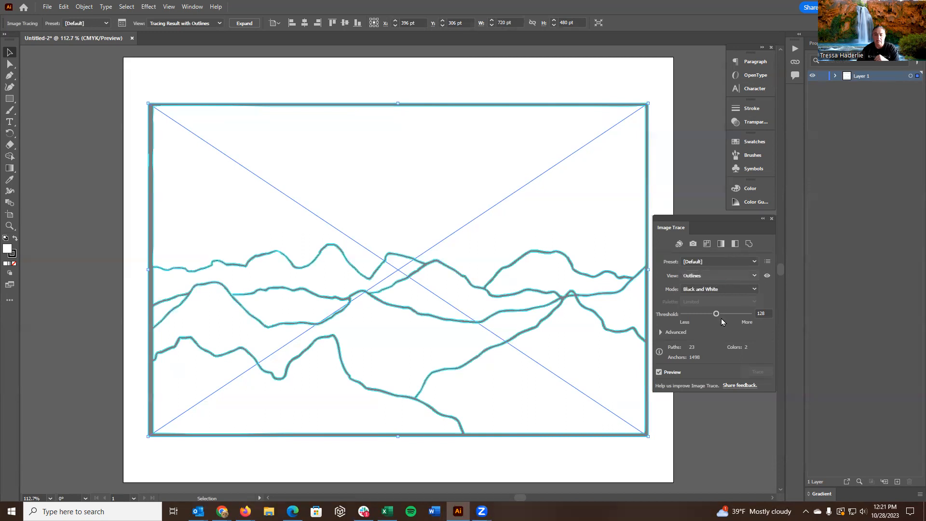
Raise the trace threshold to 183 and toggle the trace preview off and on again.
{"action": "left_click_drag", "start_coordinate": [715, 315], "coordinate": [729, 318]}
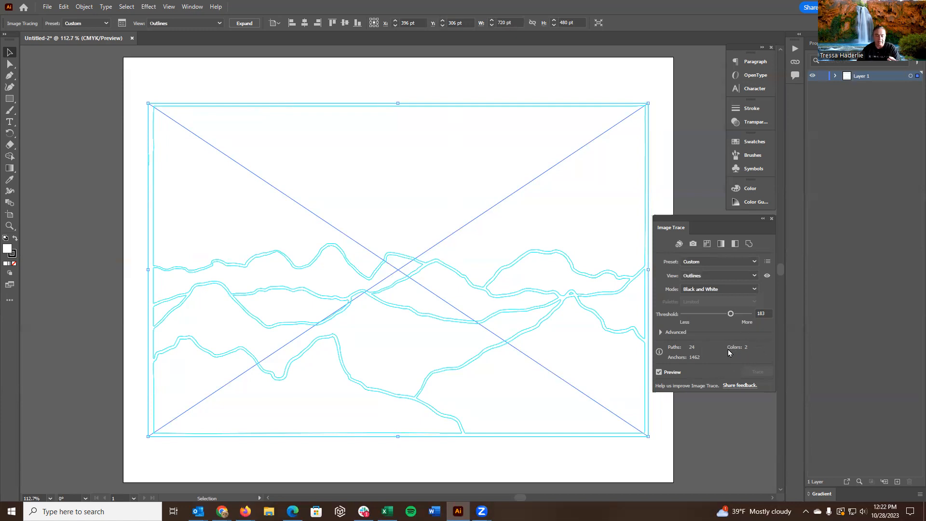
{"action": "left_click", "coordinate": [659, 372]}
{"action": "left_click", "coordinate": [658, 372]}
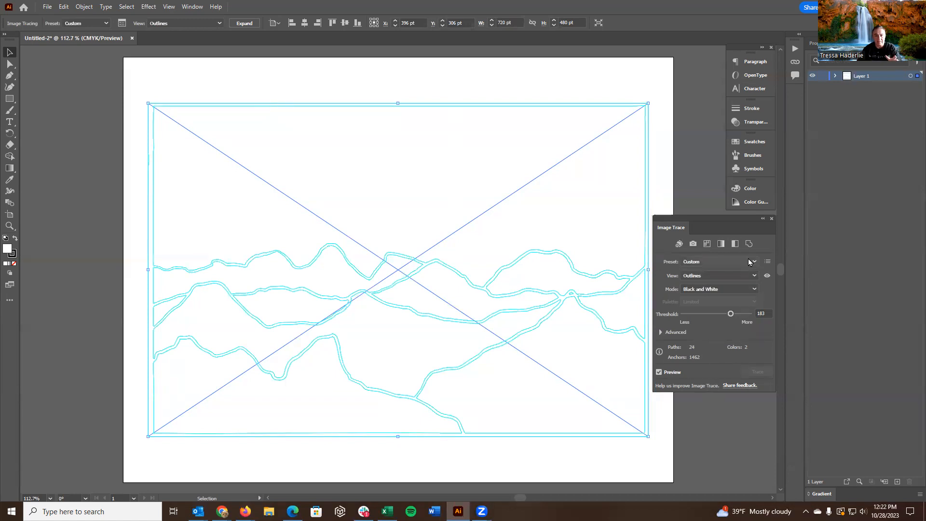
Expand the advanced trace options, raise the threshold to 227 and check the available colour modes.
{"action": "left_click", "coordinate": [659, 332]}
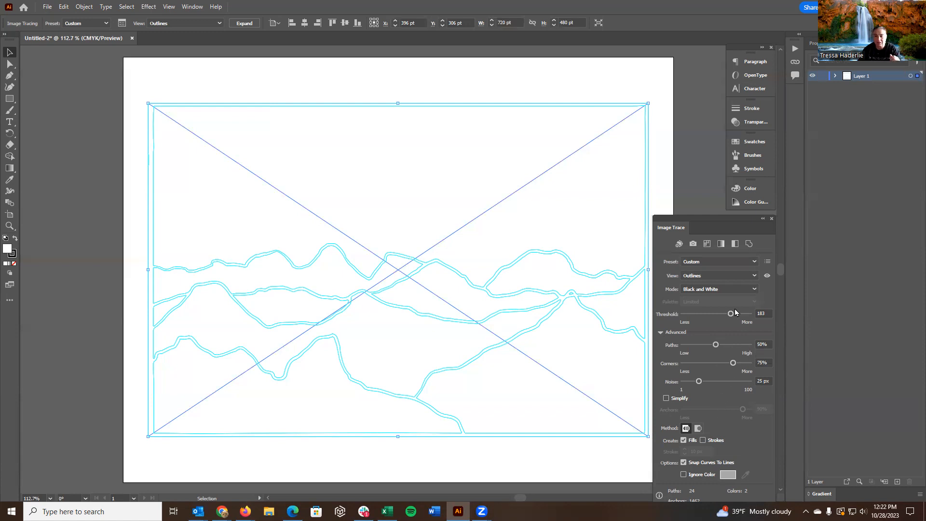
{"action": "mouse_move", "coordinate": [731, 315]}
{"action": "left_mouse_down"}
{"action": "mouse_move", "coordinate": [685, 315]}
{"action": "mouse_move", "coordinate": [743, 318]}
{"action": "left_mouse_up"}
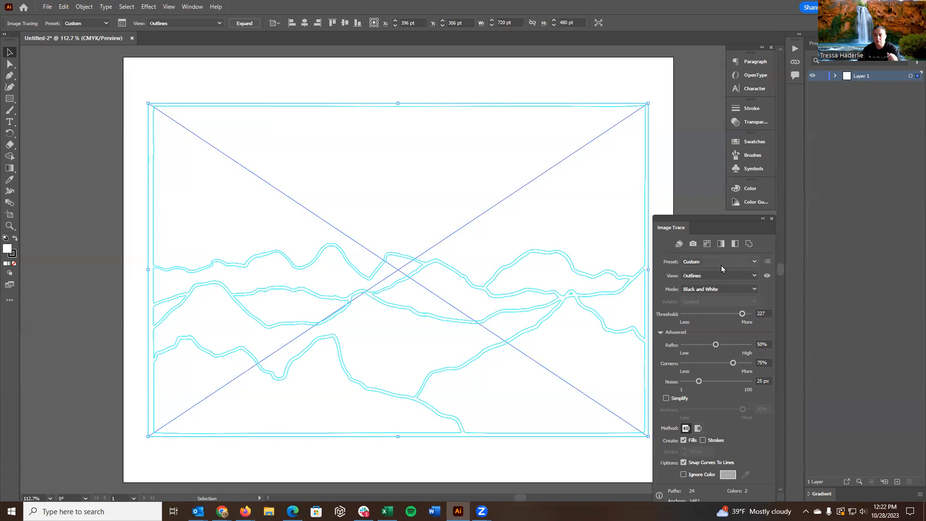
{"action": "left_click", "coordinate": [753, 290]}
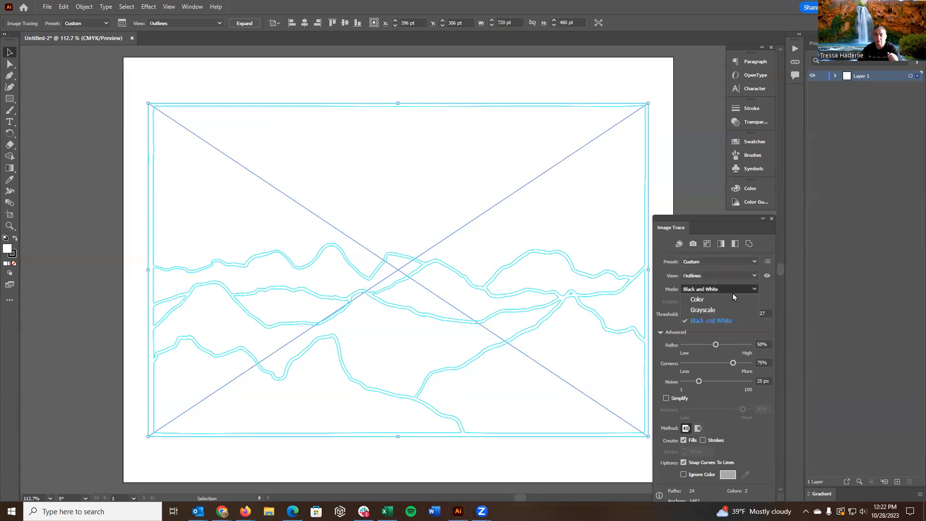
{"action": "left_click", "coordinate": [753, 289]}
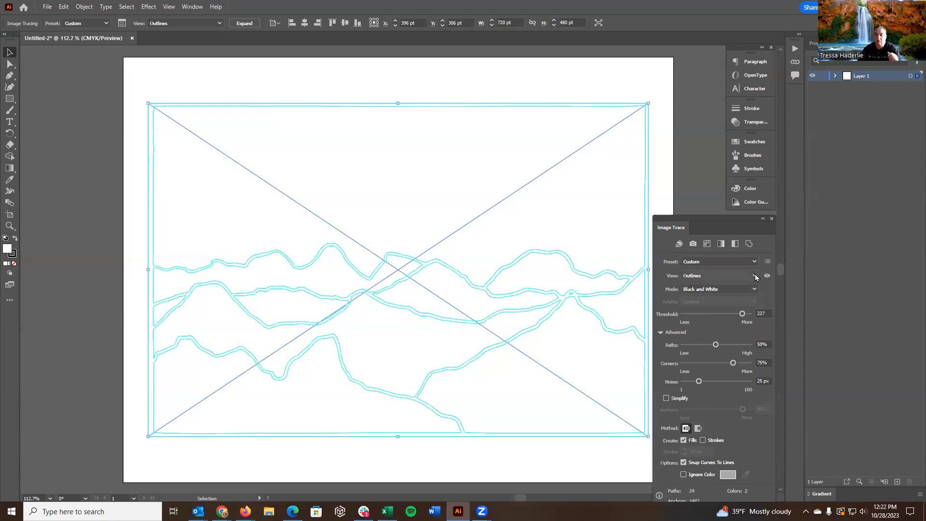
Return the trace view to Tracing Result and try thresholds of 255, 194 and 183.
{"action": "left_click", "coordinate": [738, 275]}
{"action": "left_click", "coordinate": [716, 286]}
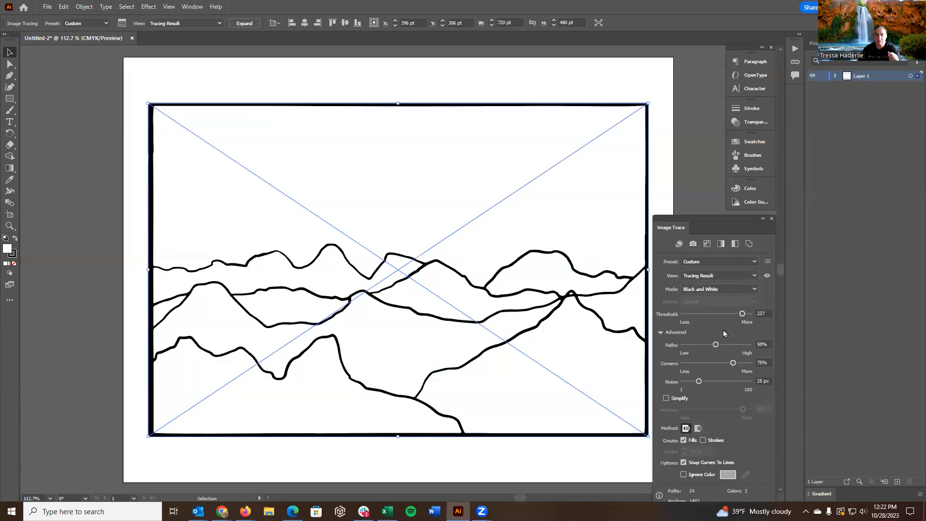
{"action": "left_click_drag", "start_coordinate": [742, 314], "coordinate": [756, 320]}
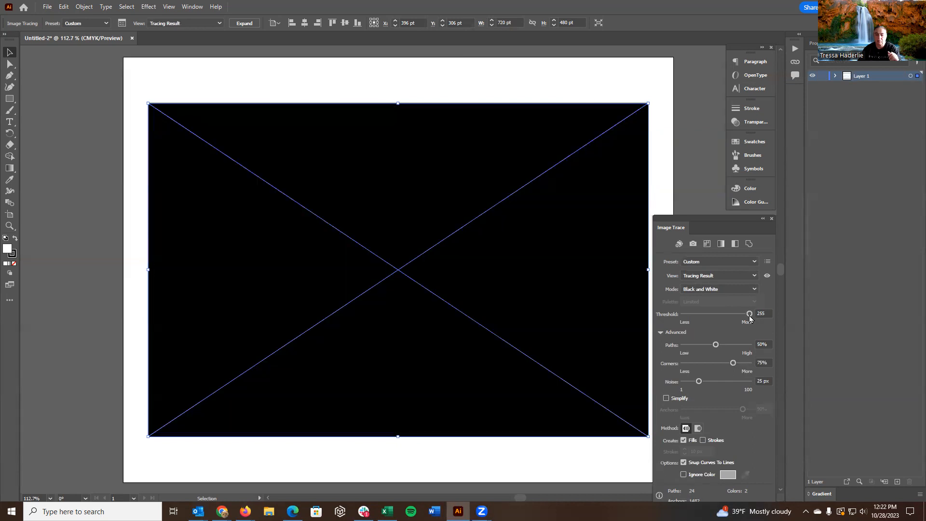
{"action": "left_click_drag", "start_coordinate": [749, 315], "coordinate": [734, 322]}
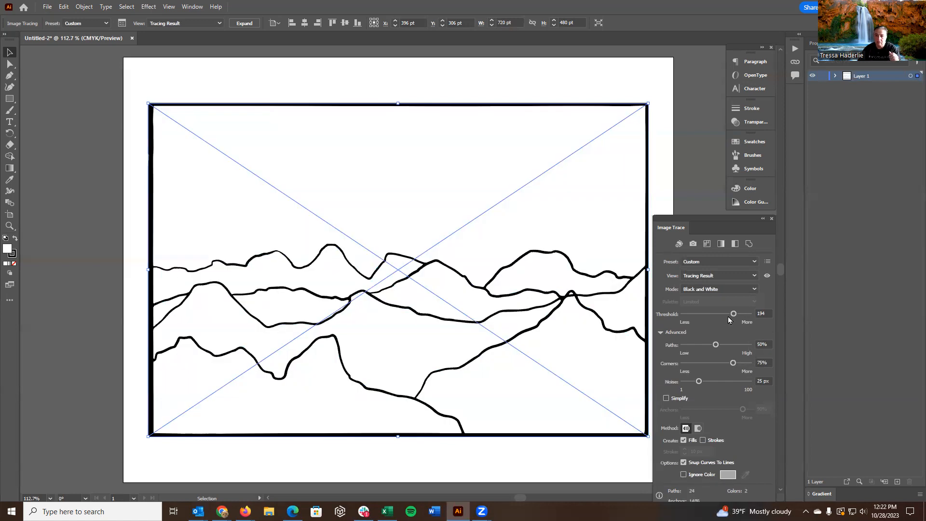
{"action": "left_click_drag", "start_coordinate": [717, 315], "coordinate": [721, 314]}
Test the trace threshold at 12 and 196 on a magnified line, and settle on 157.
{"action": "scroll", "coordinate": [424, 337], "scroll_direction": "up", "scroll_amount": 5}
{"action": "scroll", "coordinate": [425, 337], "scroll_direction": "up", "scroll_amount": 8}
{"action": "scroll", "coordinate": [423, 334], "scroll_direction": "up", "scroll_amount": 5}
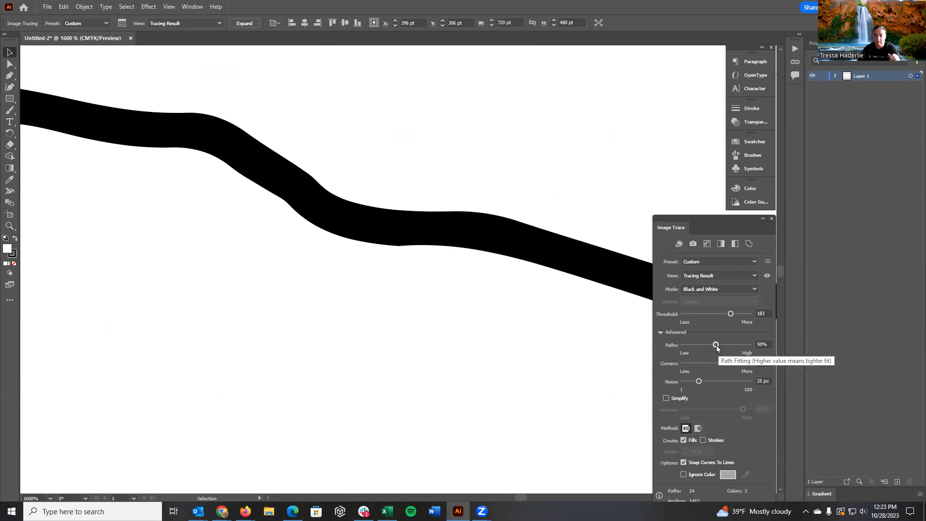
{"action": "mouse_move", "coordinate": [730, 315]}
{"action": "left_mouse_down"}
{"action": "mouse_move", "coordinate": [678, 324]}
{"action": "mouse_move", "coordinate": [685, 320]}
{"action": "left_mouse_up"}
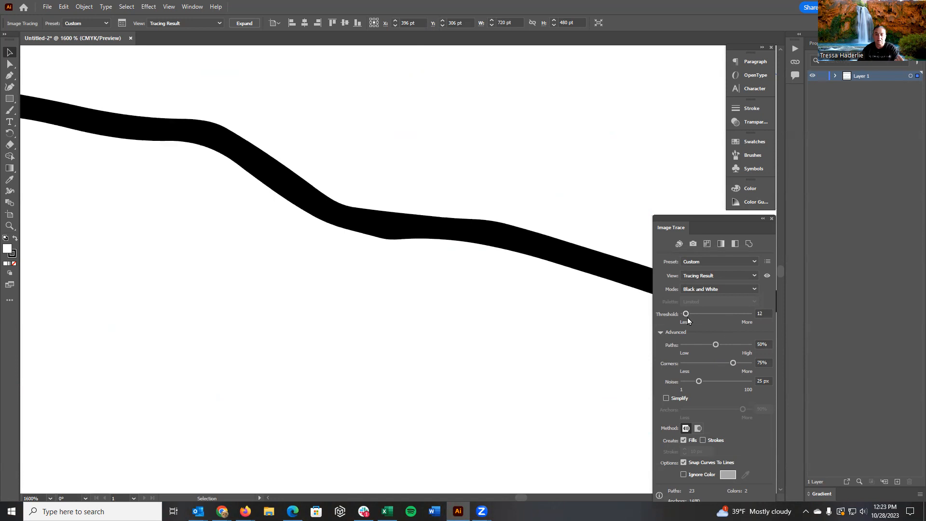
{"action": "left_click_drag", "start_coordinate": [686, 313], "coordinate": [734, 317]}
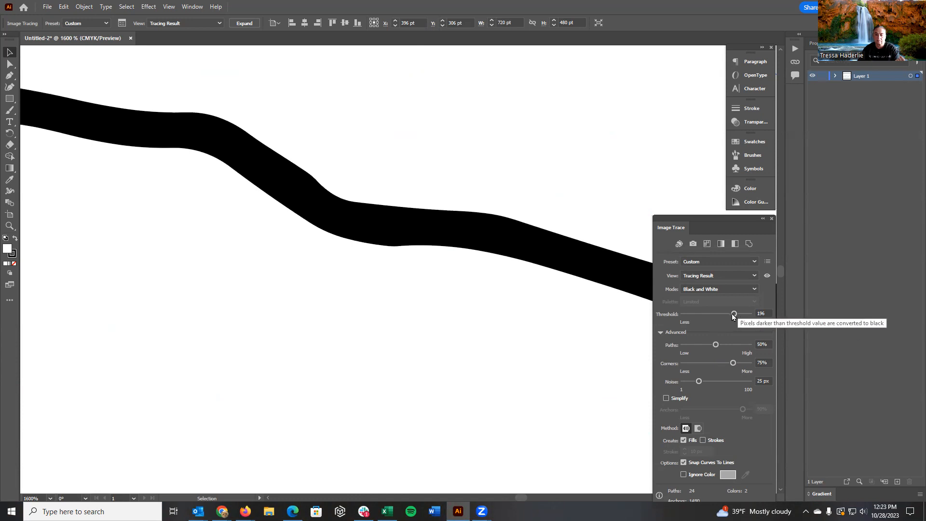
{"action": "left_click_drag", "start_coordinate": [728, 315], "coordinate": [722, 313]}
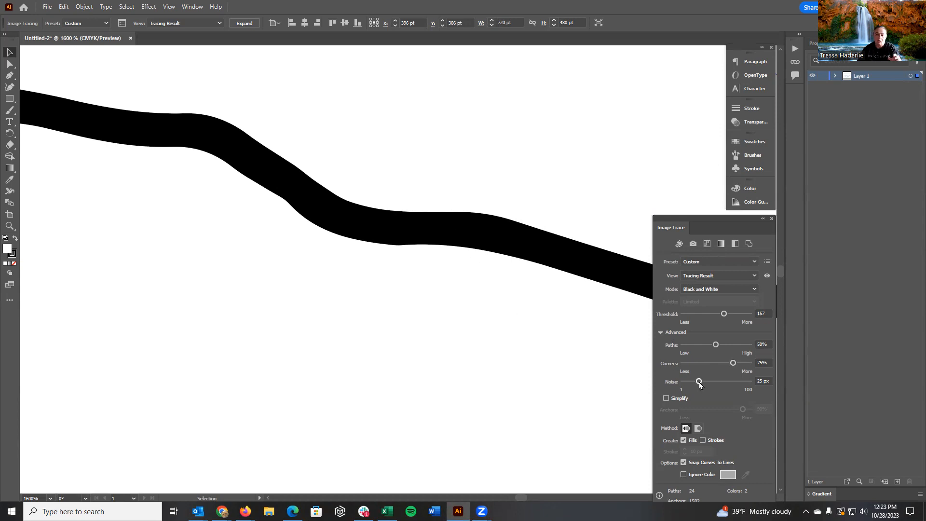
Set the trace noise to 21 px and bring the whole drawing back into view.
{"action": "left_click_drag", "start_coordinate": [699, 381], "coordinate": [707, 382]}
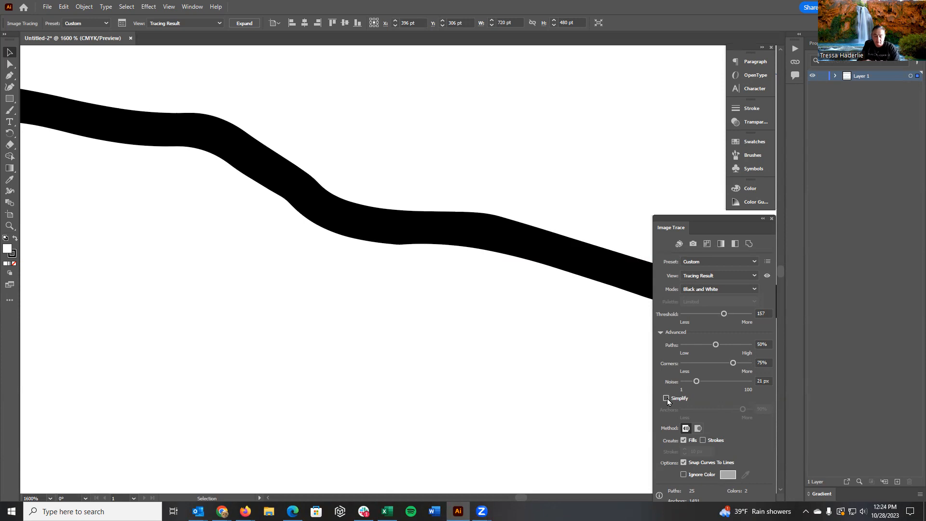
{"action": "scroll", "coordinate": [508, 342], "scroll_direction": "down", "scroll_amount": 4}
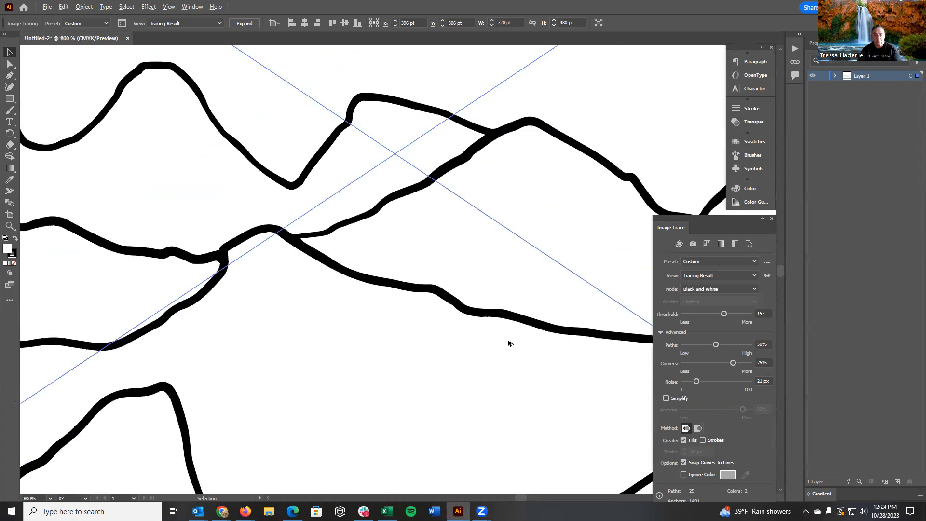
{"action": "scroll", "coordinate": [508, 343], "scroll_direction": "down", "scroll_amount": 6}
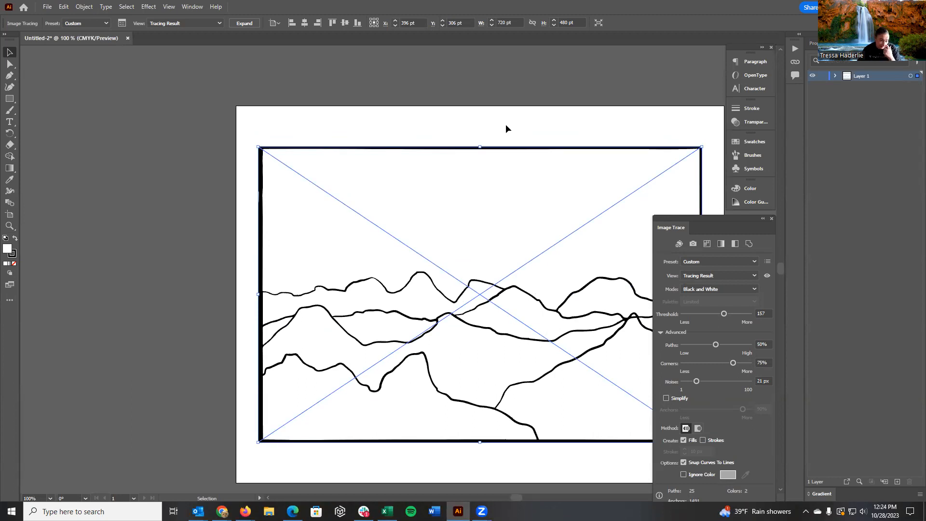
{"action": "left_click_drag", "start_coordinate": [514, 500], "coordinate": [519, 501]}
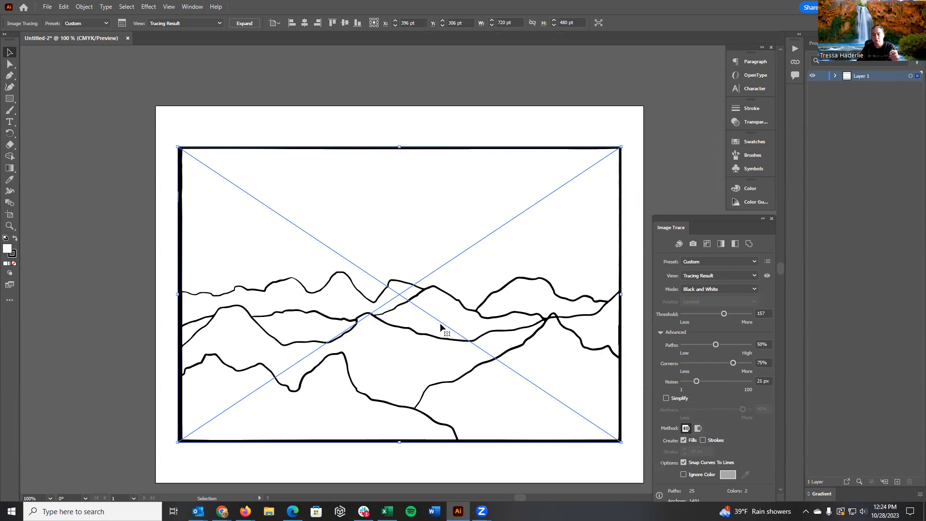
Try the Overlapping trace method and the Ignore Color option, reverting each one.
{"action": "left_click", "coordinate": [697, 428]}
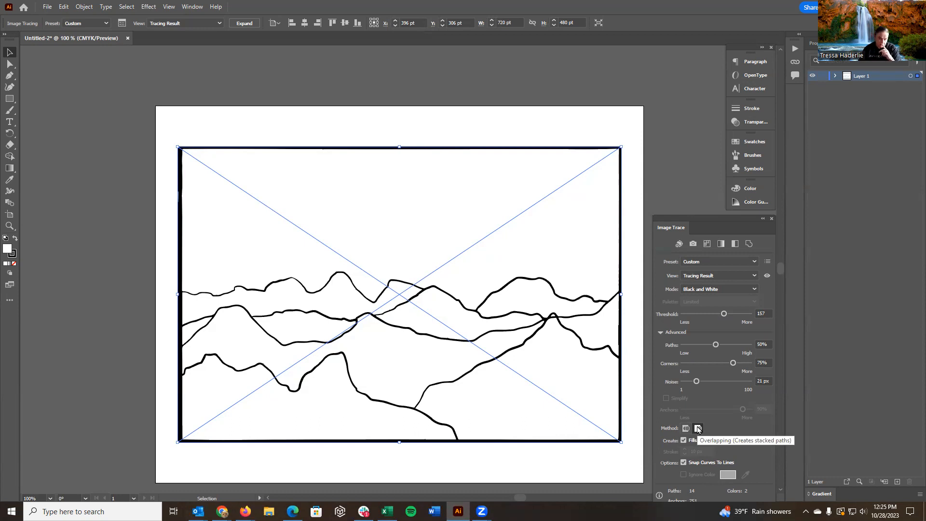
{"action": "left_click", "coordinate": [687, 429]}
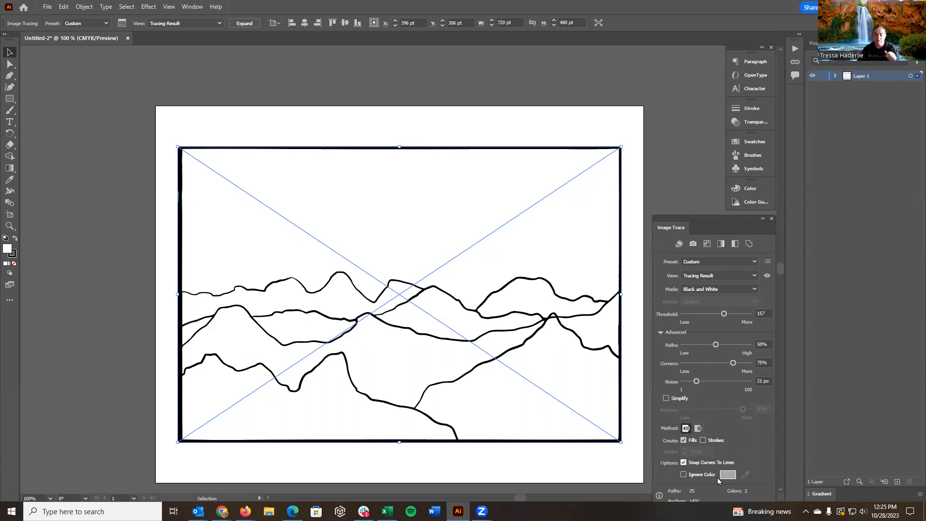
{"action": "left_click", "coordinate": [684, 475]}
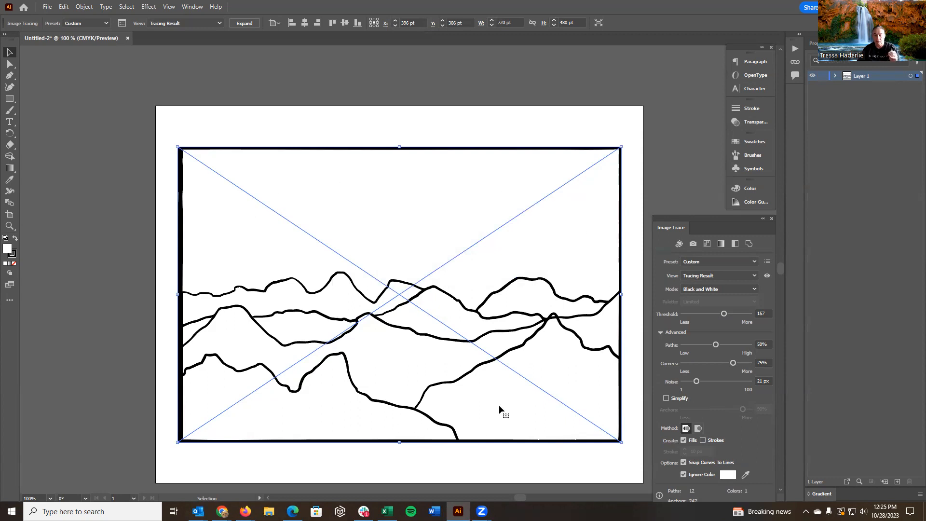
{"action": "left_click", "coordinate": [683, 475]}
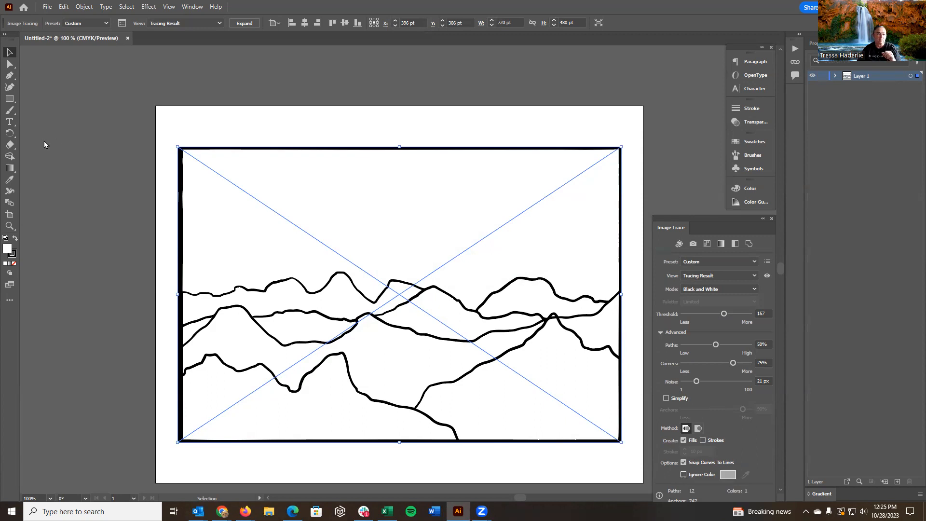
Draw a hexagon about 237 by 214 pt overlapping the artboard's upper edge and fill it with dark green #0A733B.
{"action": "left_click", "coordinate": [10, 99]}
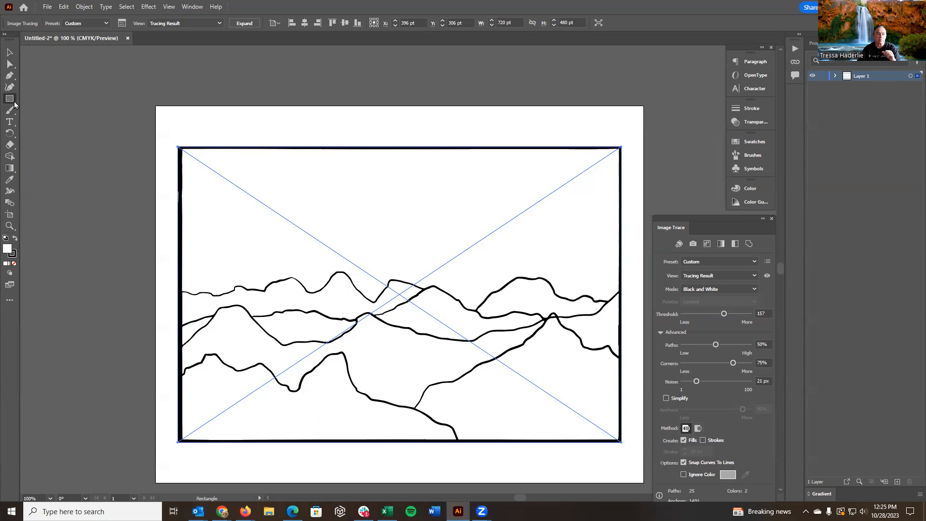
{"action": "left_click_drag", "start_coordinate": [16, 102], "coordinate": [46, 119]}
{"action": "left_click_drag", "start_coordinate": [331, 124], "coordinate": [373, 185]}
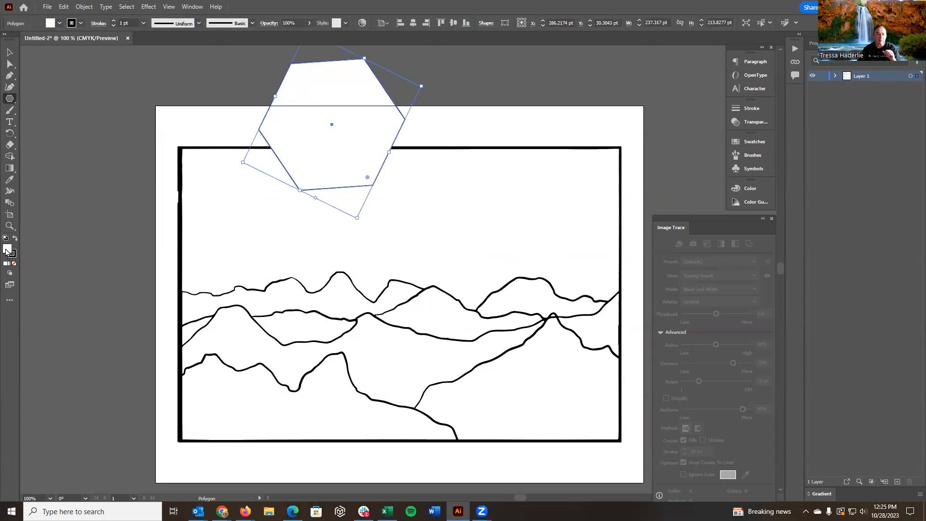
{"action": "left_click", "coordinate": [750, 190]}
{"action": "left_click", "coordinate": [655, 261]}
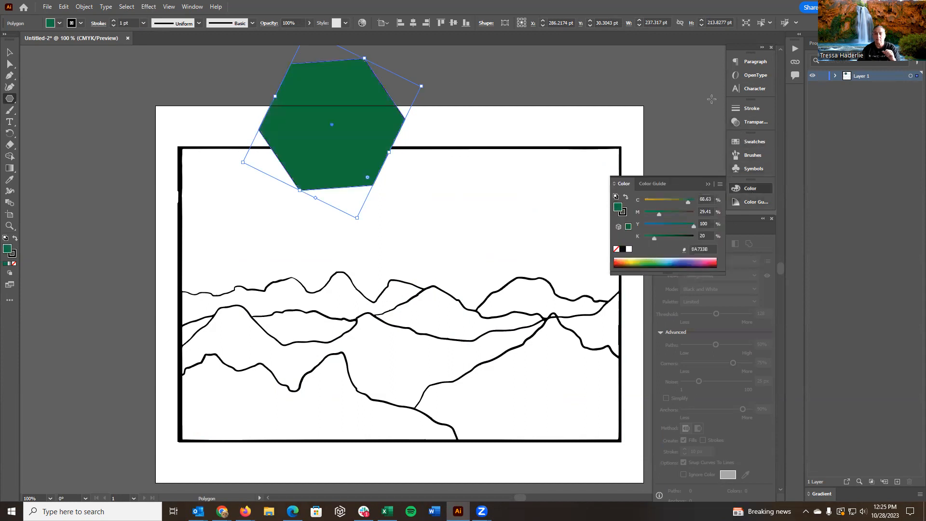
{"action": "left_click", "coordinate": [627, 85]}
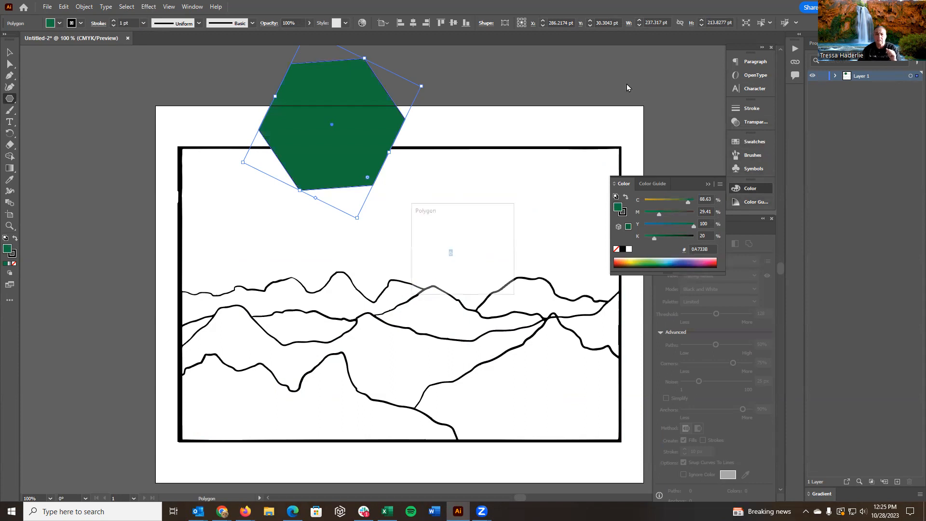
{"action": "left_click", "coordinate": [488, 274]}
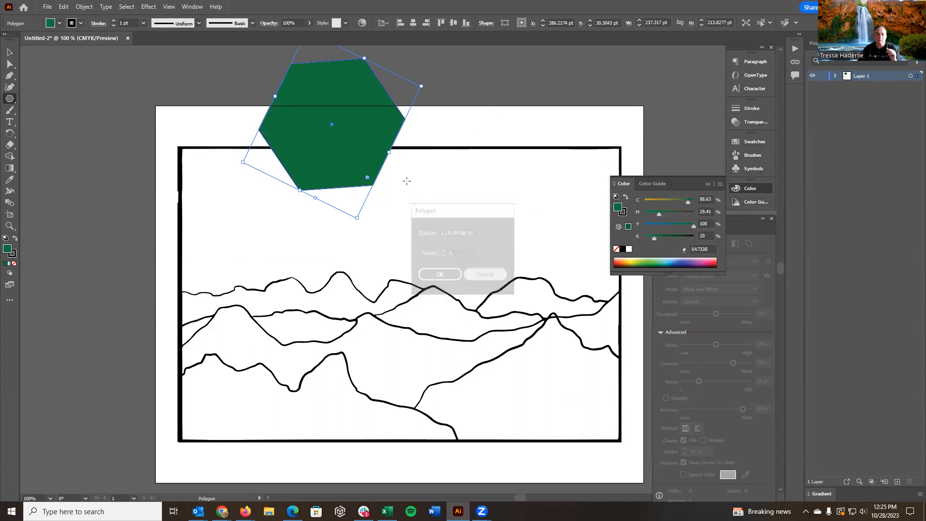
{"action": "left_click", "coordinate": [360, 140]}
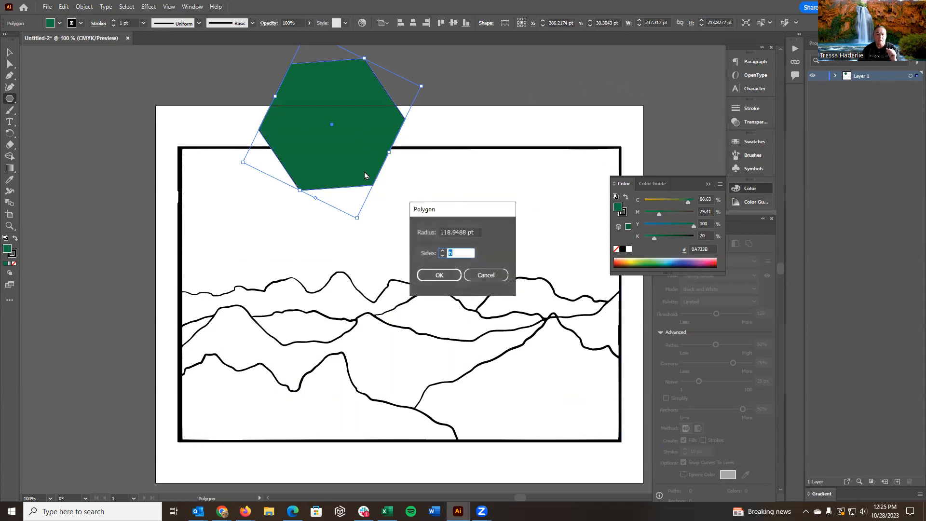
{"action": "left_click", "coordinate": [488, 275]}
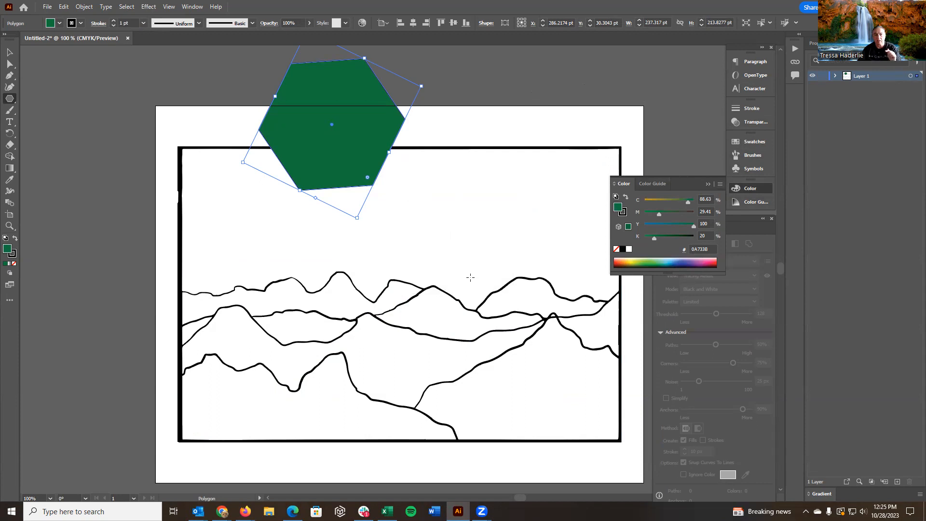
{"action": "left_click", "coordinate": [706, 184]}
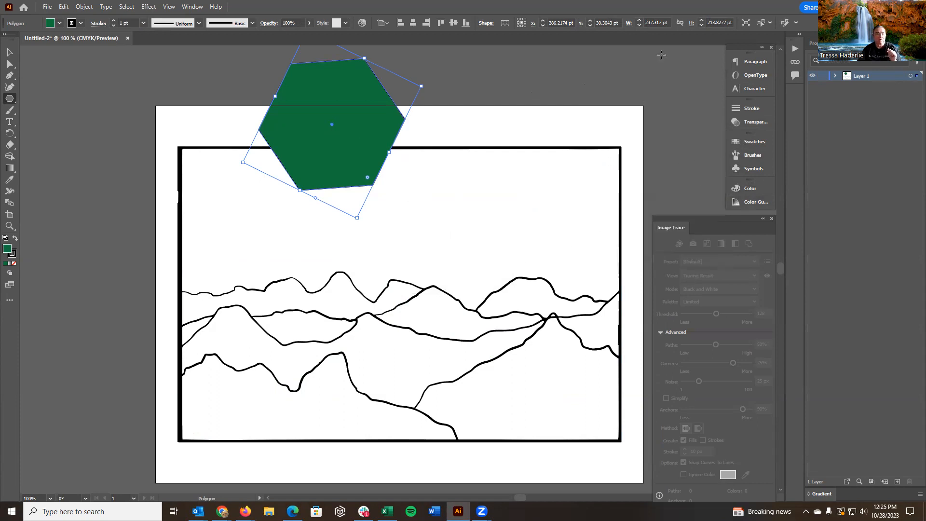
{"action": "left_click", "coordinate": [83, 7]}
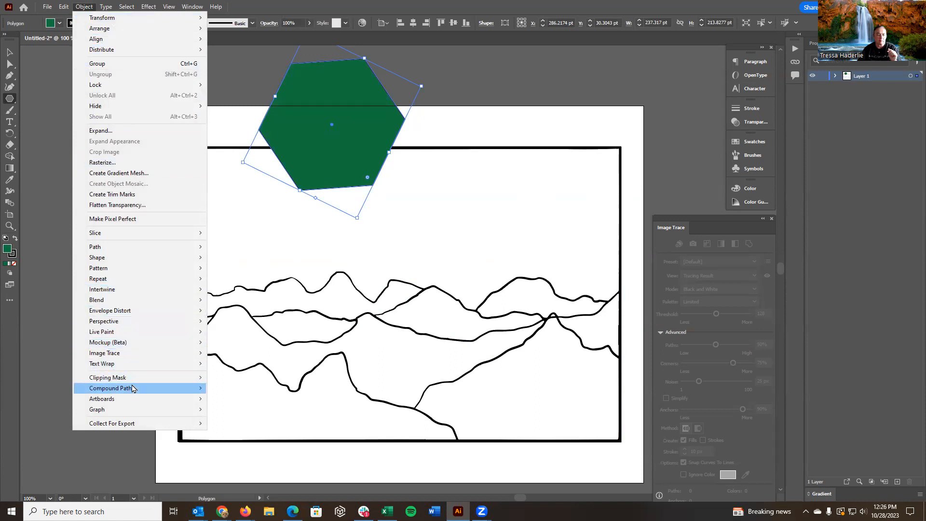
{"action": "mouse_move", "coordinate": [133, 389]}
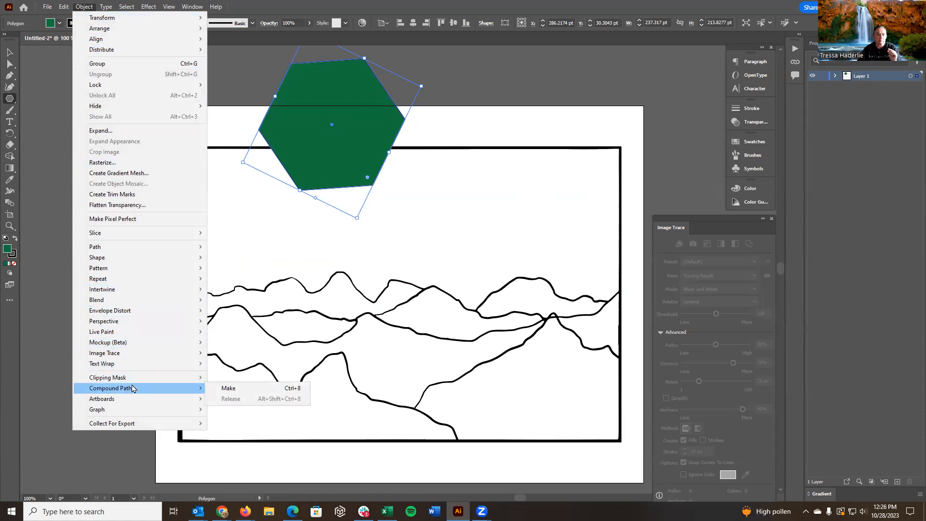
{"action": "mouse_move", "coordinate": [147, 242]}
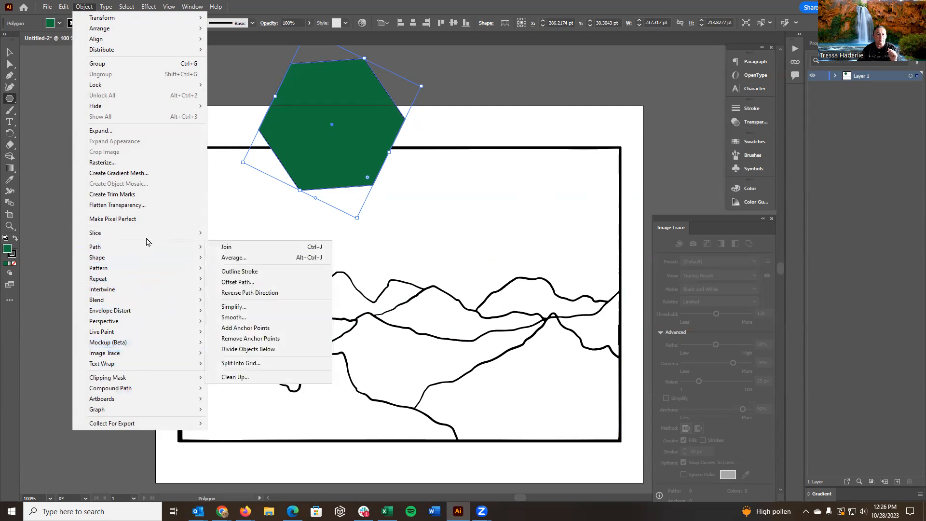
{"action": "mouse_move", "coordinate": [105, 6]}
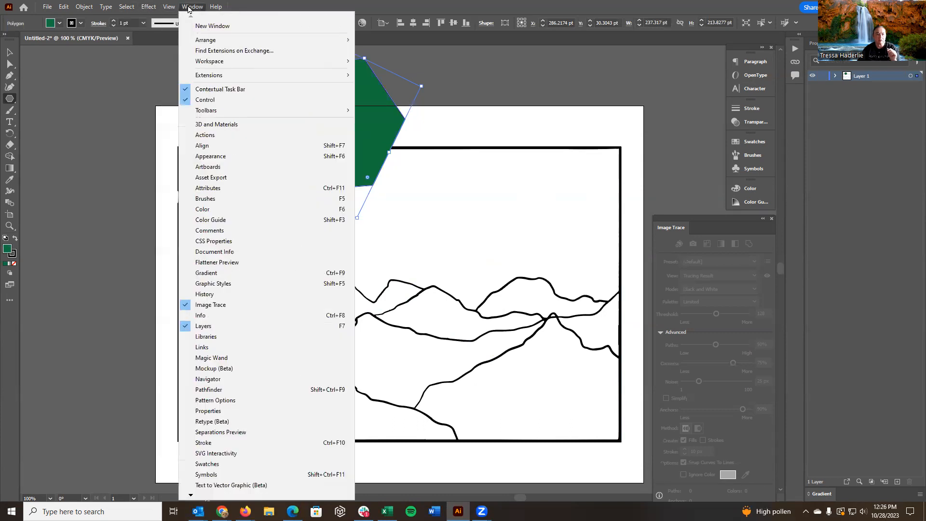
{"action": "left_click", "coordinate": [268, 141]}
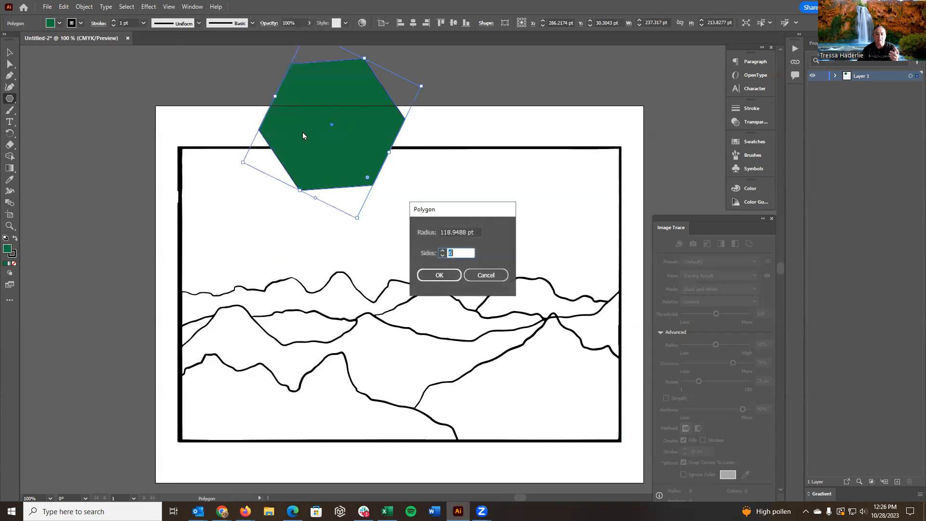
{"action": "left_click", "coordinate": [502, 278]}
Examine the extra options of the hexagon's contextual task bar with the Selection and Direct Selection tools.
{"action": "left_click", "coordinate": [9, 53]}
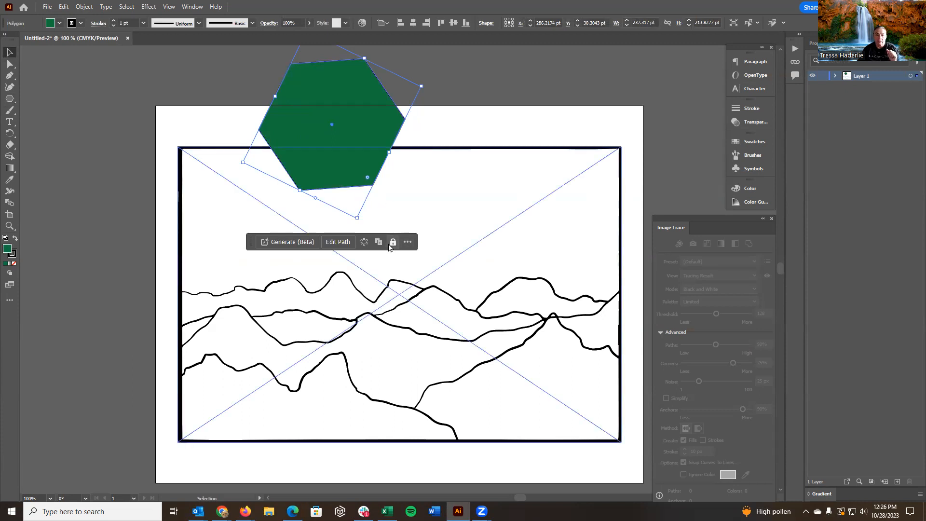
{"action": "left_click", "coordinate": [408, 242]}
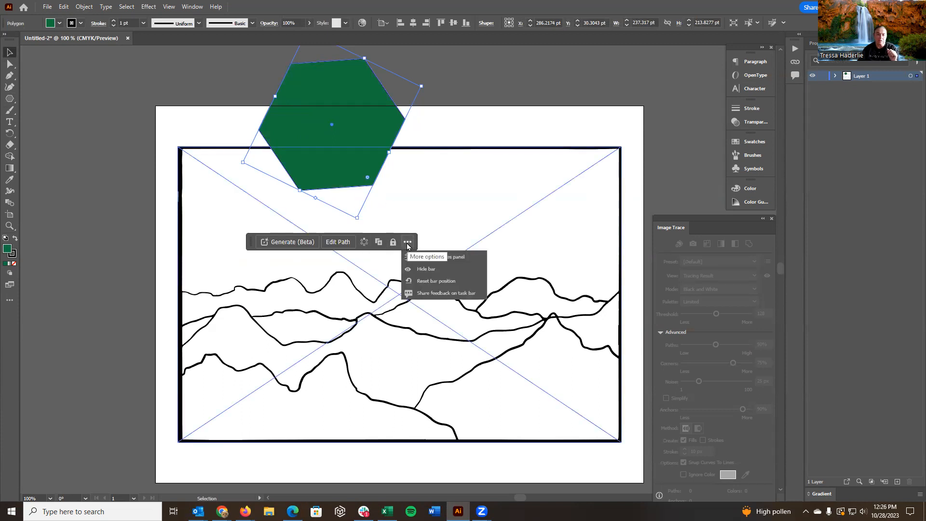
{"action": "left_click", "coordinate": [508, 80]}
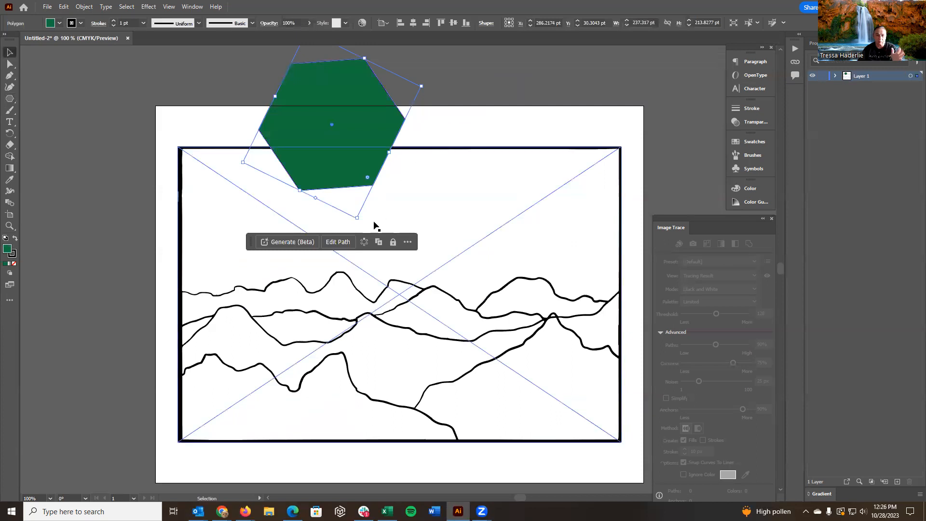
{"action": "left_click", "coordinate": [6, 66]}
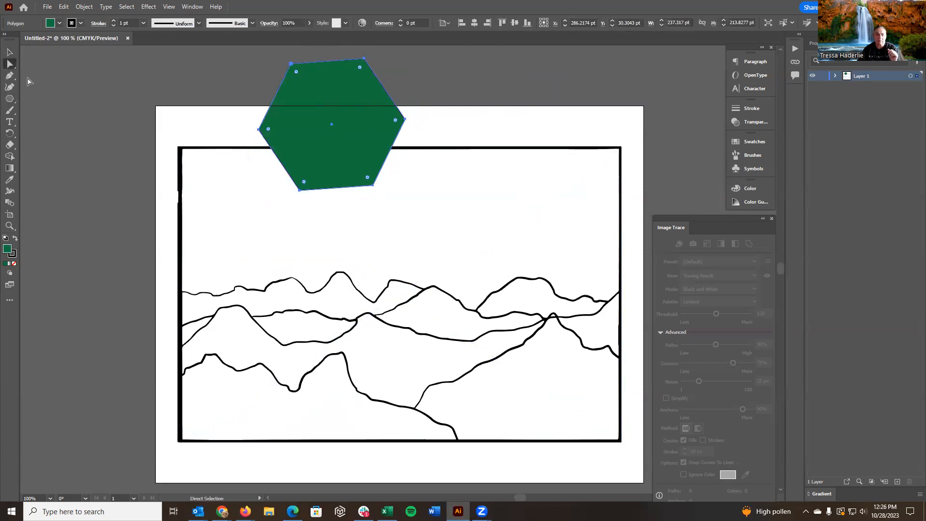
{"action": "left_click", "coordinate": [8, 53]}
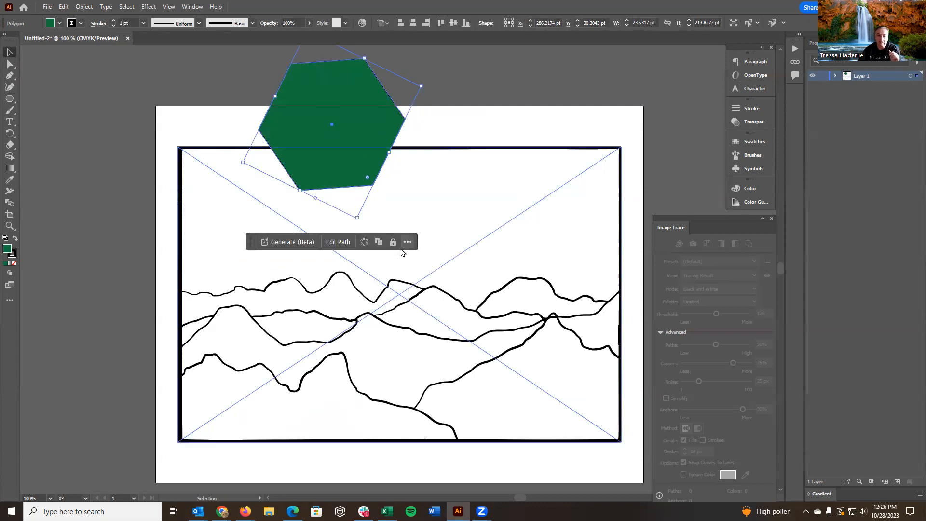
{"action": "left_click", "coordinate": [407, 241]}
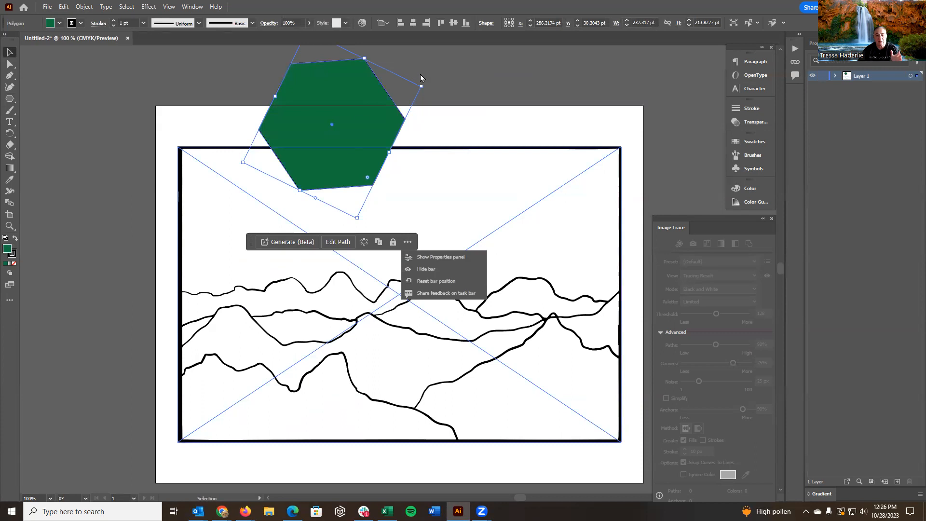
{"action": "left_click", "coordinate": [504, 62]}
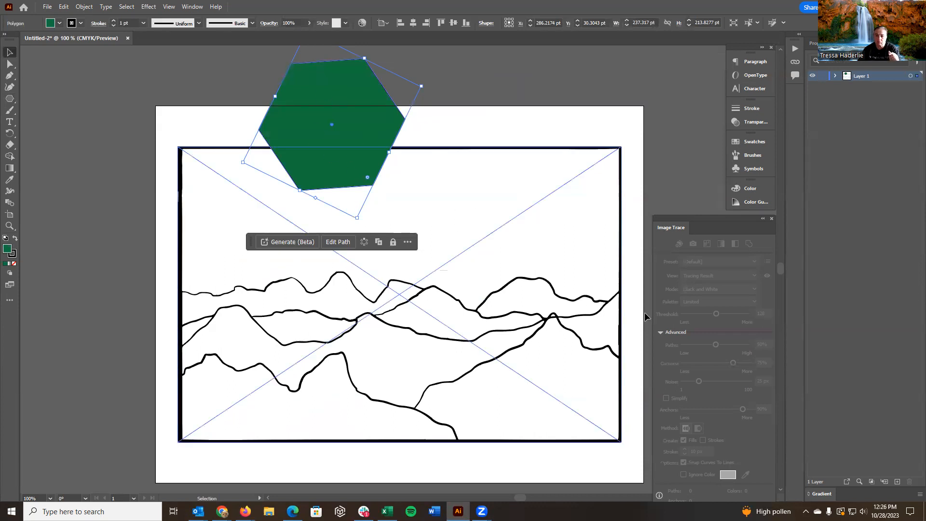
Turn on Ignore Color for the traced mountain drawing.
{"action": "left_click", "coordinate": [527, 209]}
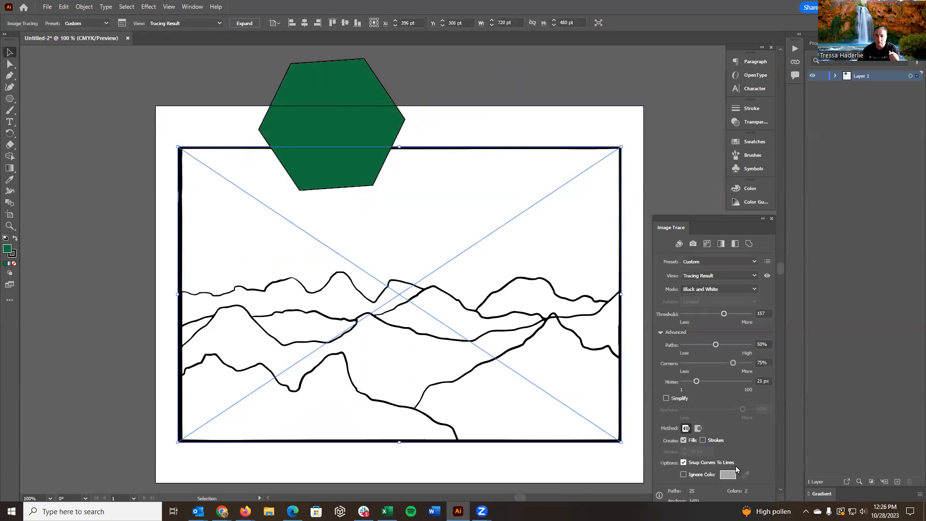
{"action": "left_click", "coordinate": [682, 475]}
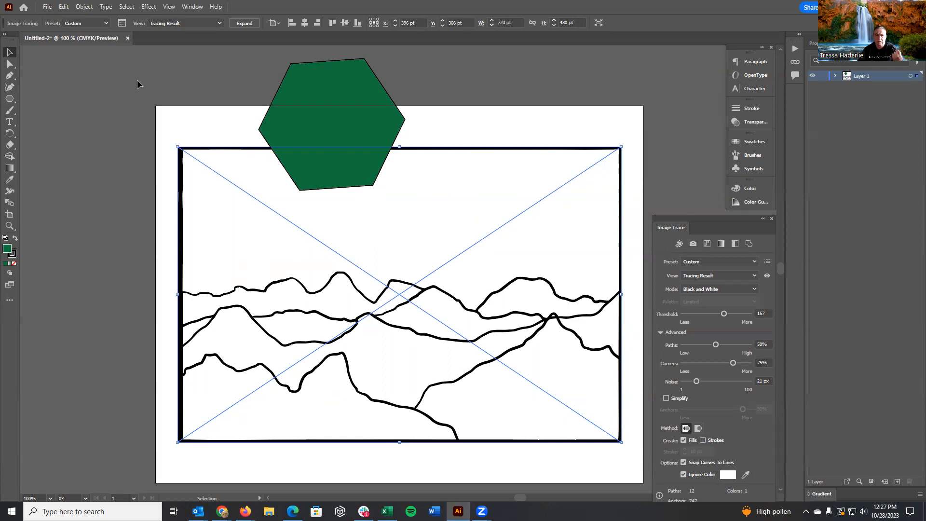
Delete the green hexagon from the artwork.
{"action": "left_click", "coordinate": [351, 91]}
{"action": "key", "text": "Delete"}
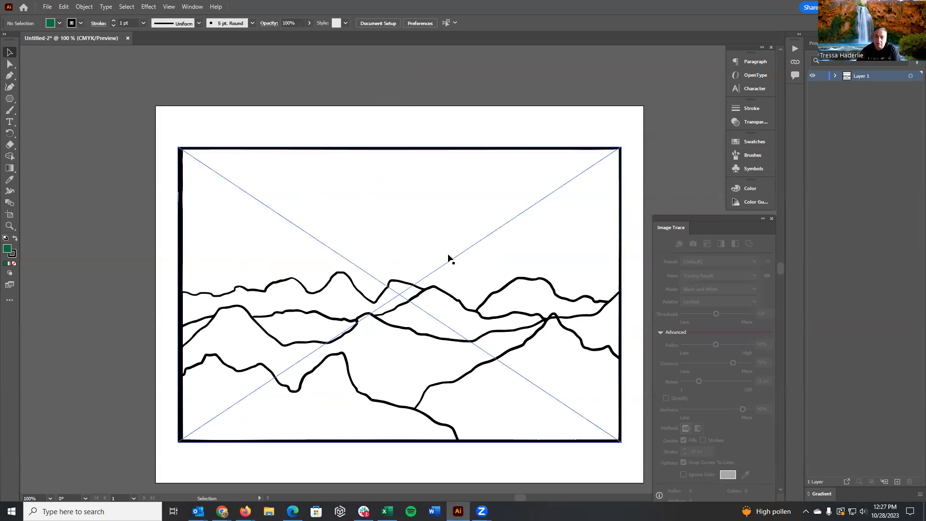
Reposition the Image Trace settings to review the drawing's full trace options and statistics, and collapse them.
{"action": "left_click", "coordinate": [500, 203]}
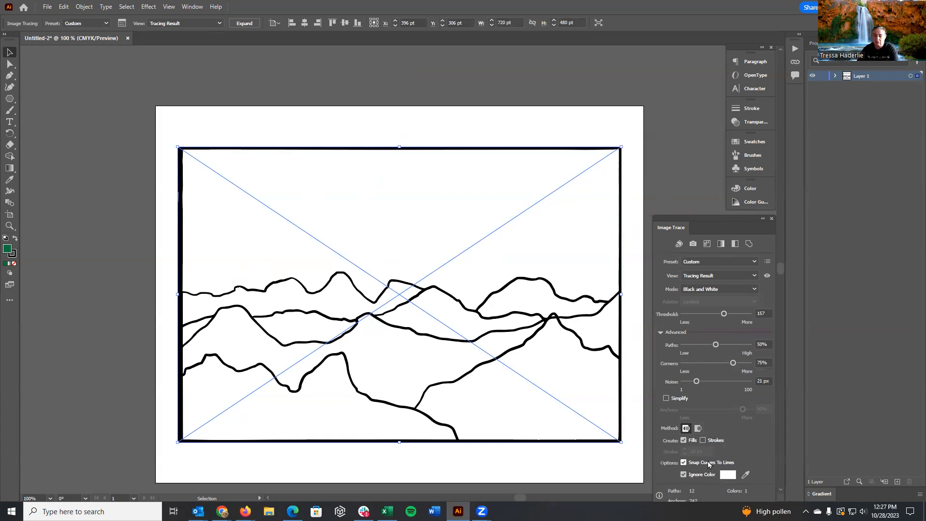
{"action": "left_click_drag", "start_coordinate": [705, 214], "coordinate": [702, 177]}
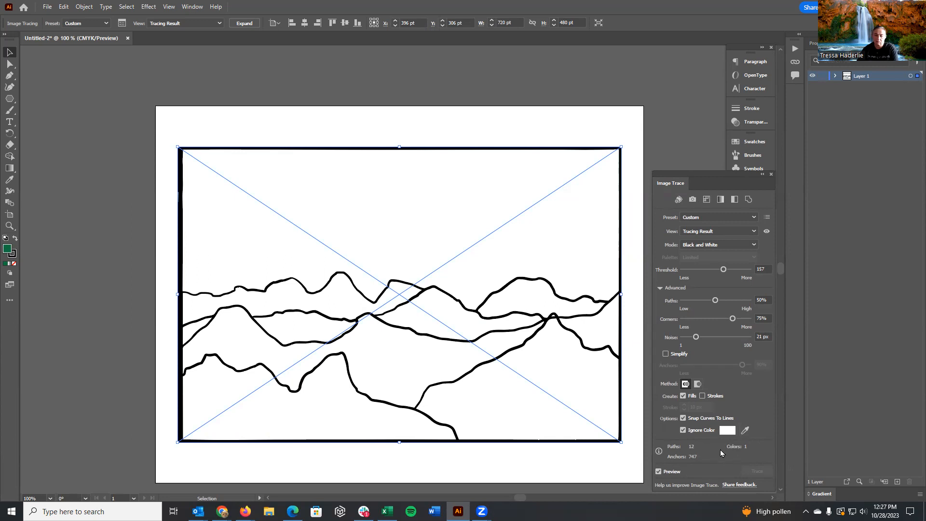
{"action": "left_click", "coordinate": [762, 175]}
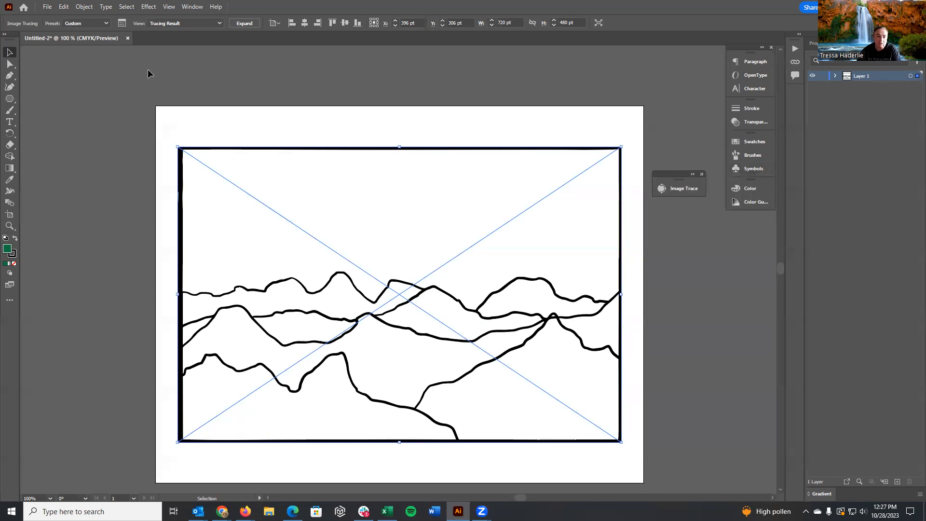
Show the mountain trace as Tracing Result with Outlines and expand it into editable paths.
{"action": "left_click", "coordinate": [10, 65]}
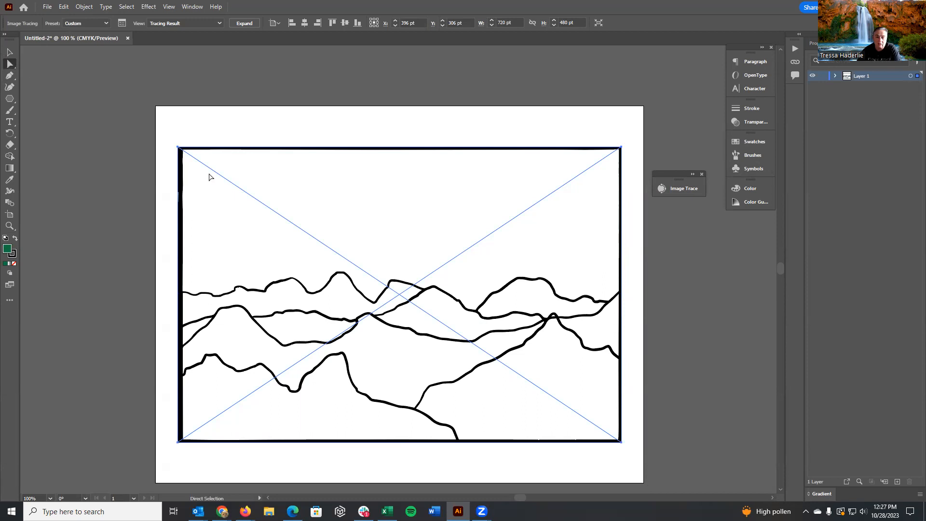
{"action": "left_click", "coordinate": [68, 87]}
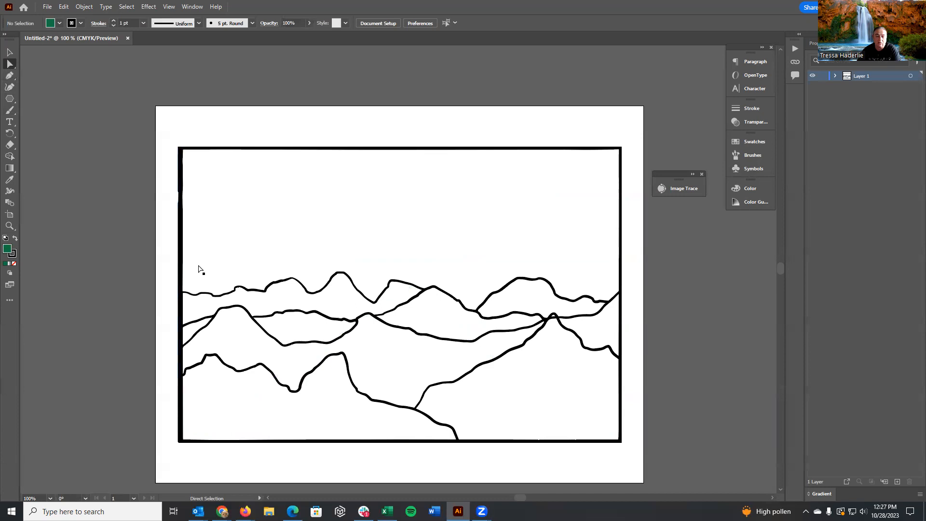
{"action": "left_click", "coordinate": [247, 349]}
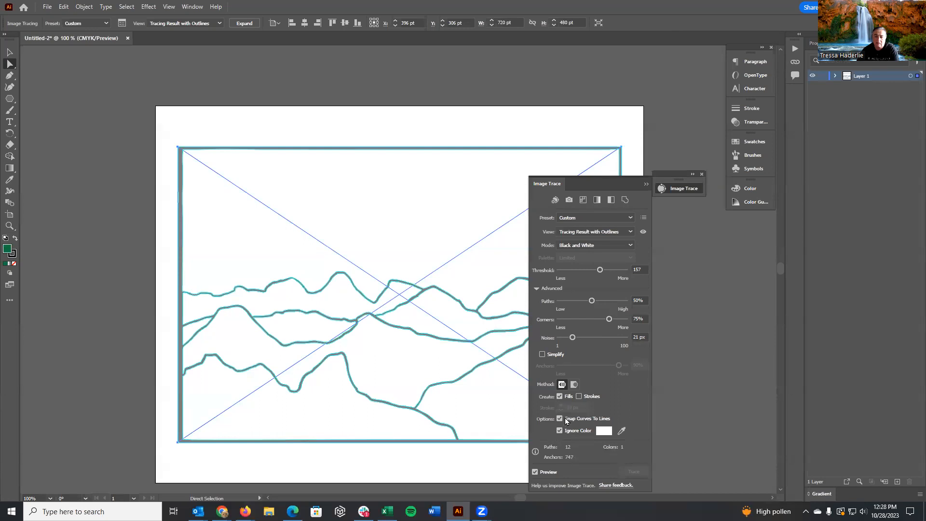
{"action": "left_click", "coordinate": [645, 185]}
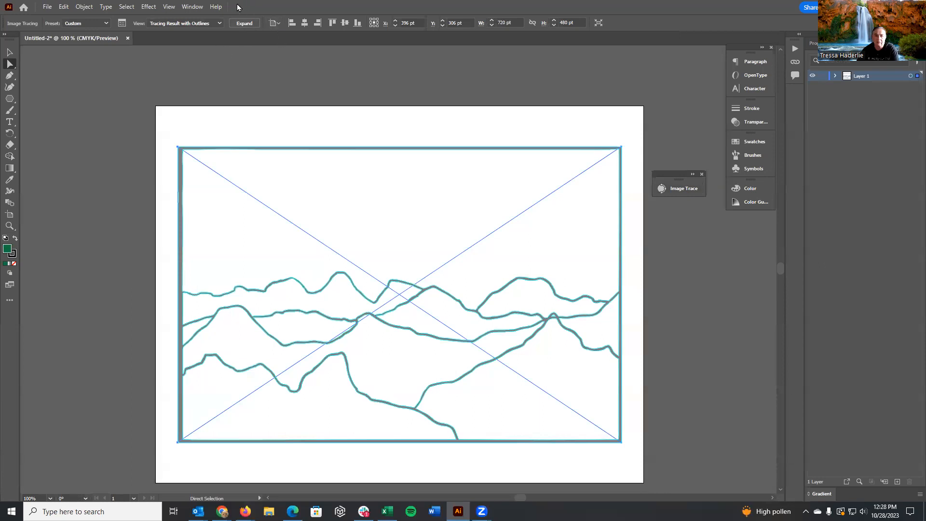
{"action": "left_click", "coordinate": [245, 23]}
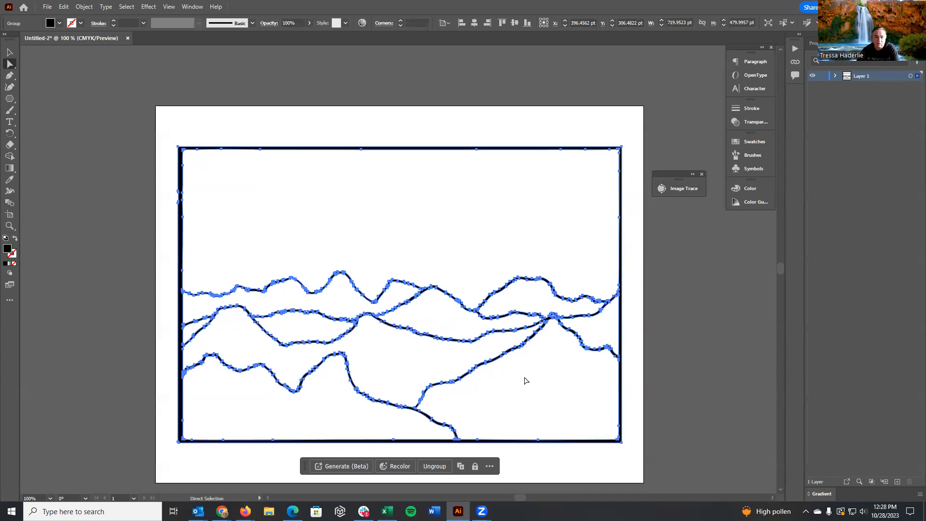
Try the Image Trace Simplify option on the expanded mountain artwork, and deselect the artwork.
{"action": "left_click", "coordinate": [672, 188]}
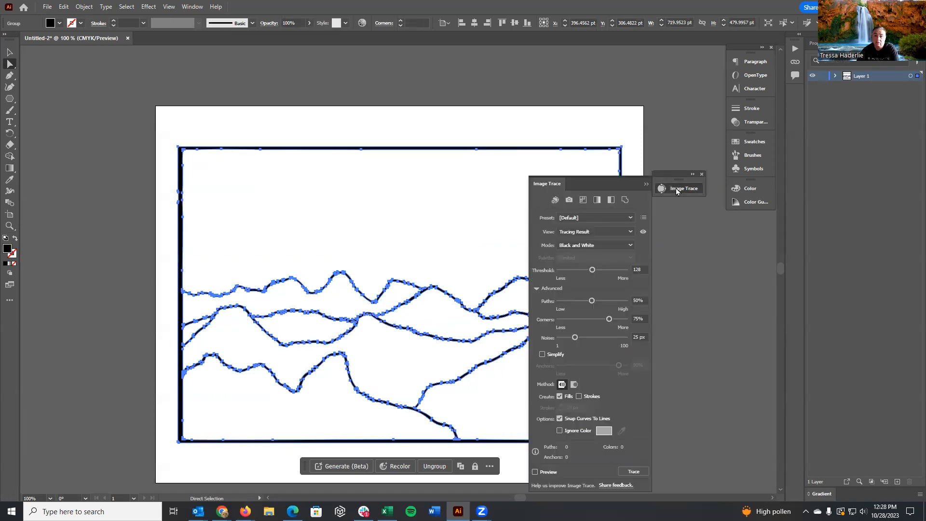
{"action": "left_click", "coordinate": [542, 355]}
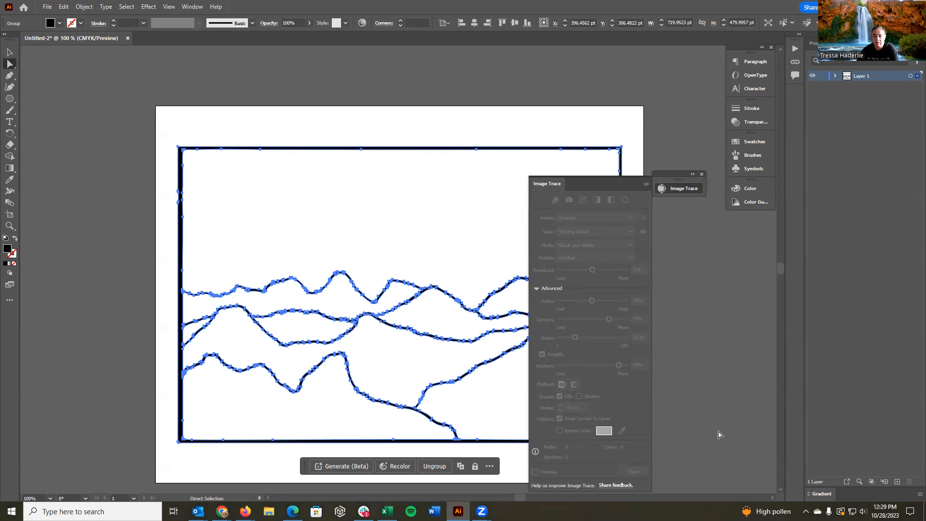
{"action": "left_click", "coordinate": [192, 199]}
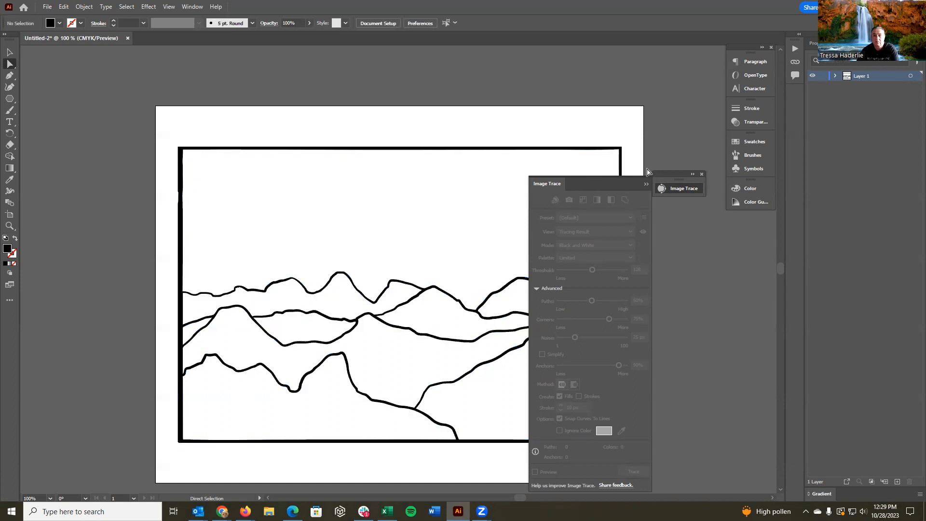
{"action": "left_click", "coordinate": [8, 53]}
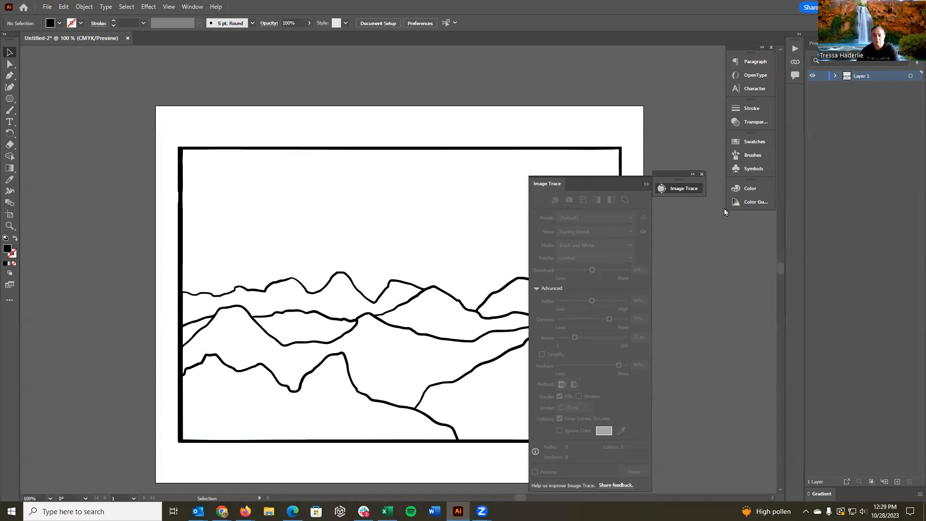
Simplify the mountain trace by lowering its anchors to about 48%, and expand the result into editable paths.
{"action": "left_click", "coordinate": [670, 188]}
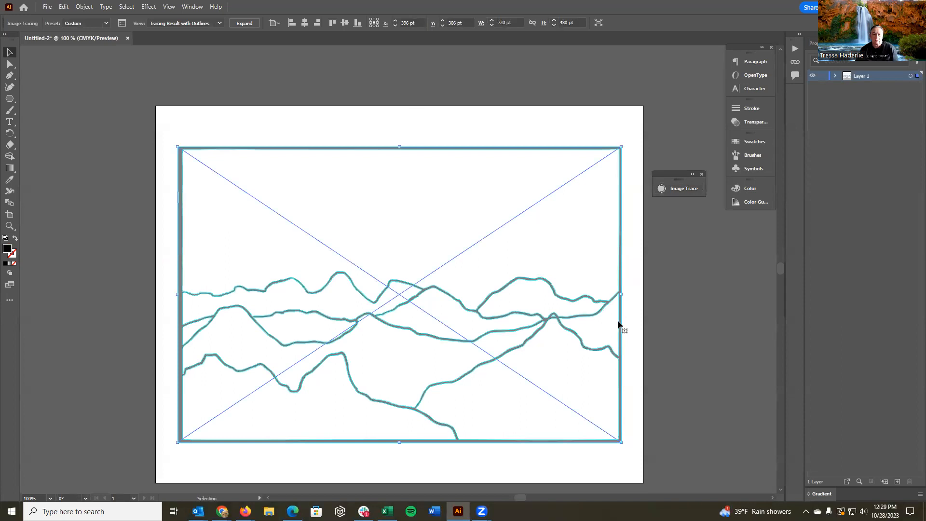
{"action": "left_click", "coordinate": [682, 191]}
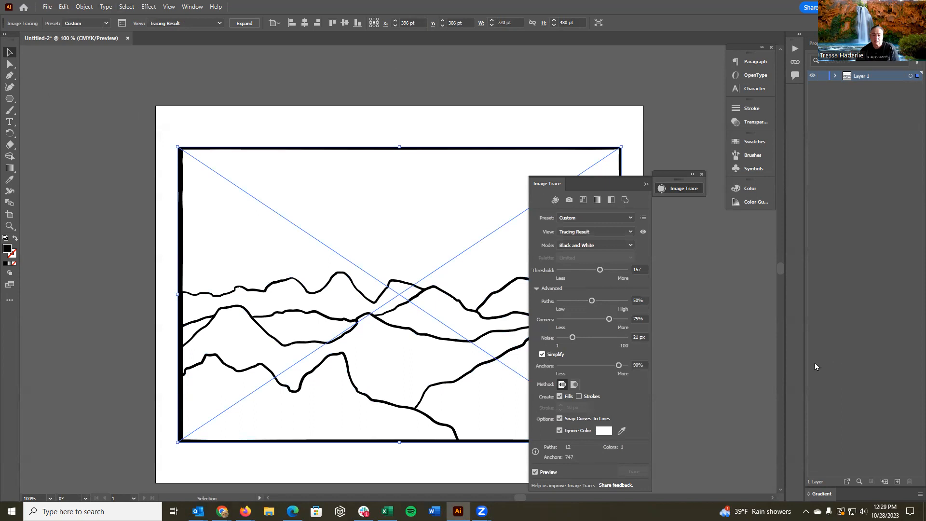
{"action": "left_click_drag", "start_coordinate": [619, 367], "coordinate": [587, 370]}
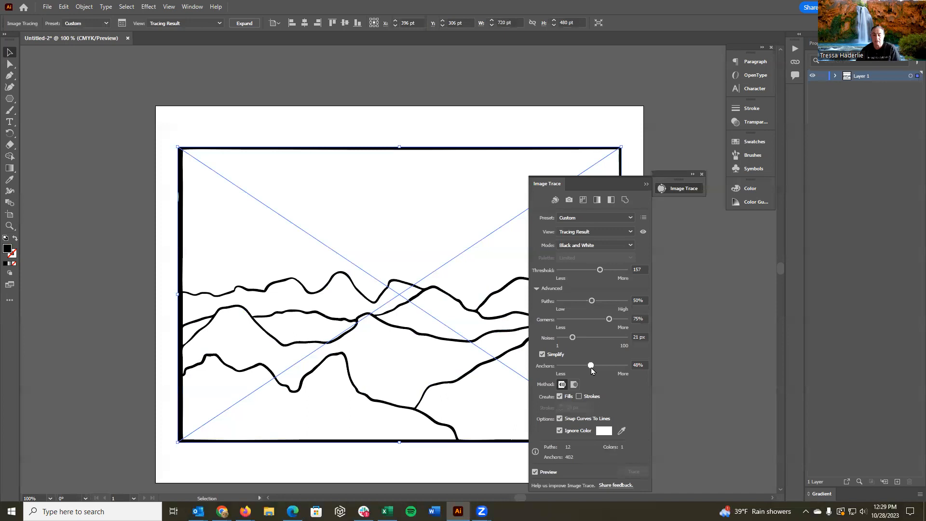
{"action": "left_click", "coordinate": [243, 23]}
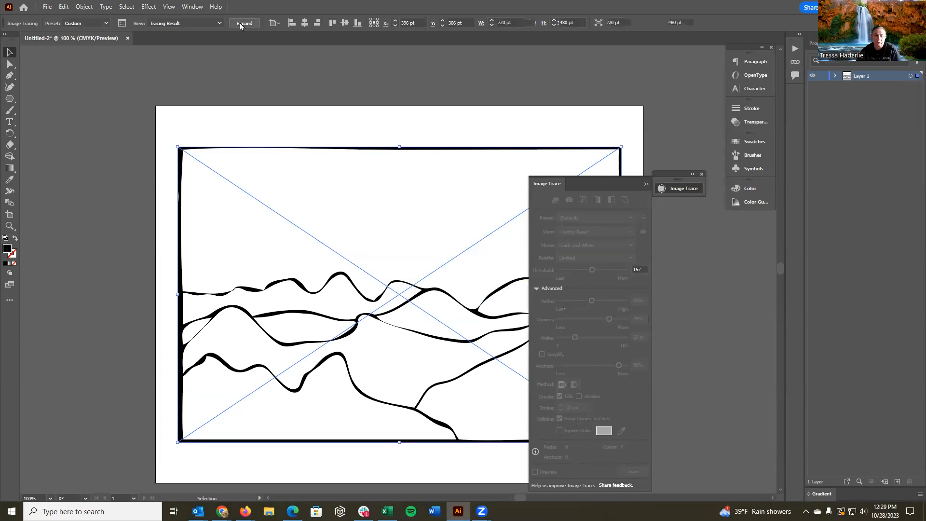
{"action": "left_click", "coordinate": [646, 185]}
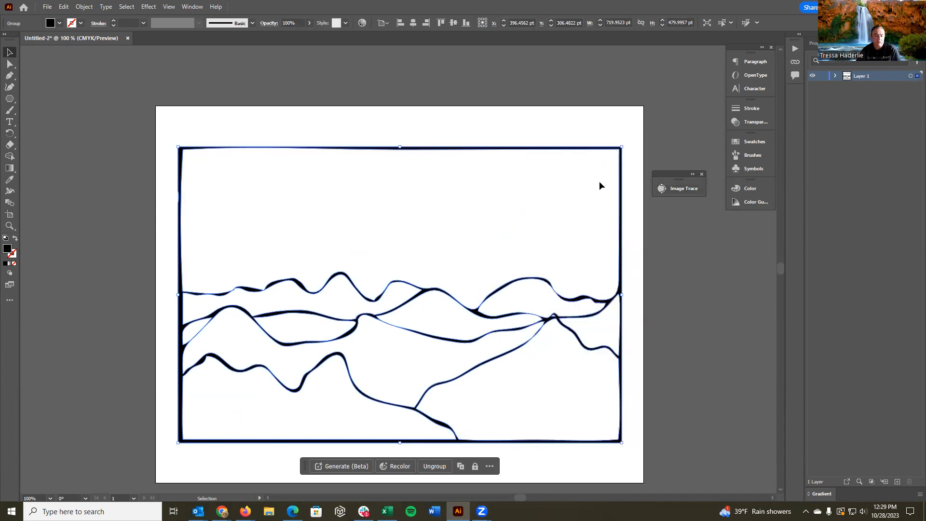
Try the 3 pt. Oval brush on the expanded artwork's outlines, and apply the 5 pt. Round brush instead.
{"action": "left_click", "coordinate": [249, 22]}
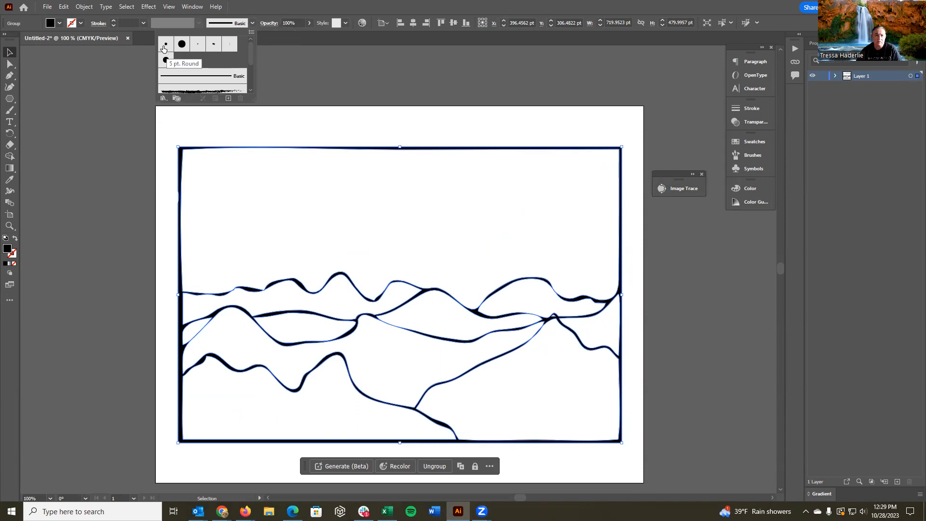
{"action": "left_click", "coordinate": [196, 47]}
{"action": "left_click", "coordinate": [214, 46]}
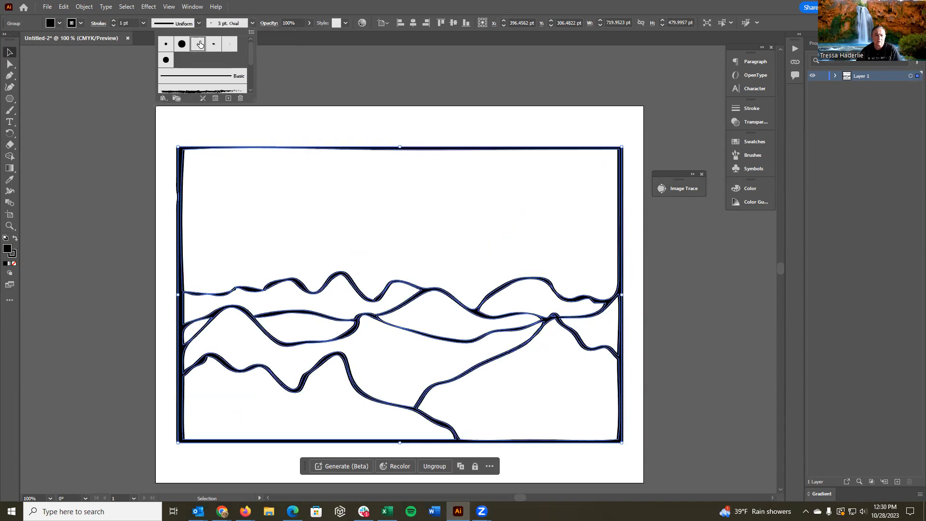
{"action": "left_click", "coordinate": [196, 45]}
{"action": "left_click", "coordinate": [164, 45]}
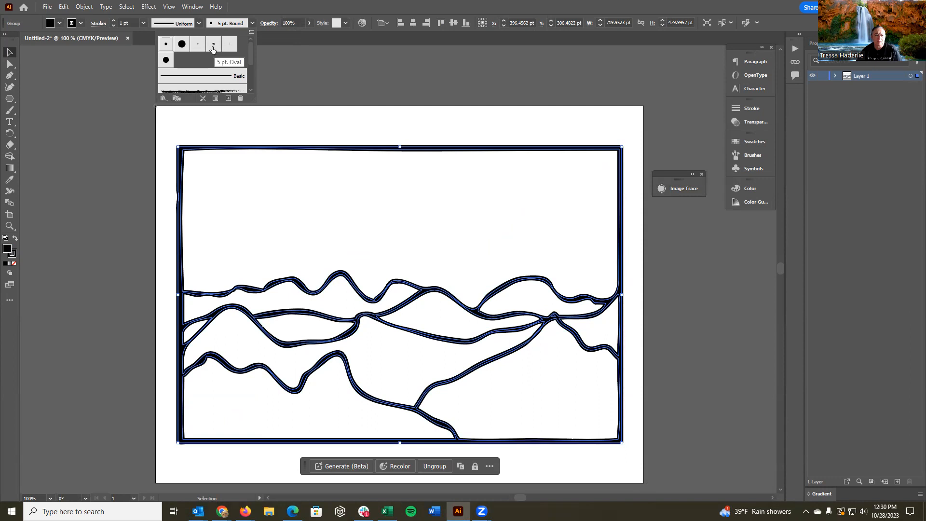
{"action": "left_click", "coordinate": [123, 99]}
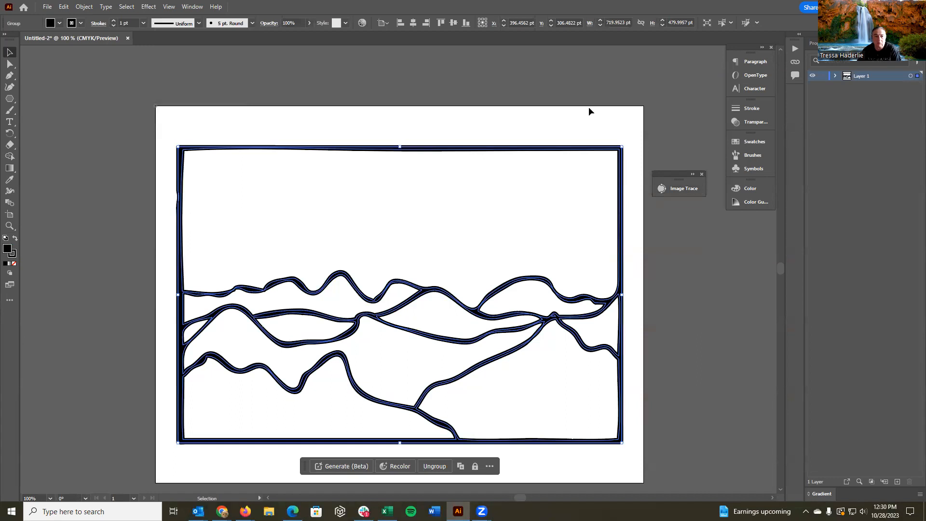
Examine which mountain outlines can be picked individually with Direct Selection, including the small wedge at the left frame edge.
{"action": "left_click", "coordinate": [371, 131]}
{"action": "left_click", "coordinate": [7, 66]}
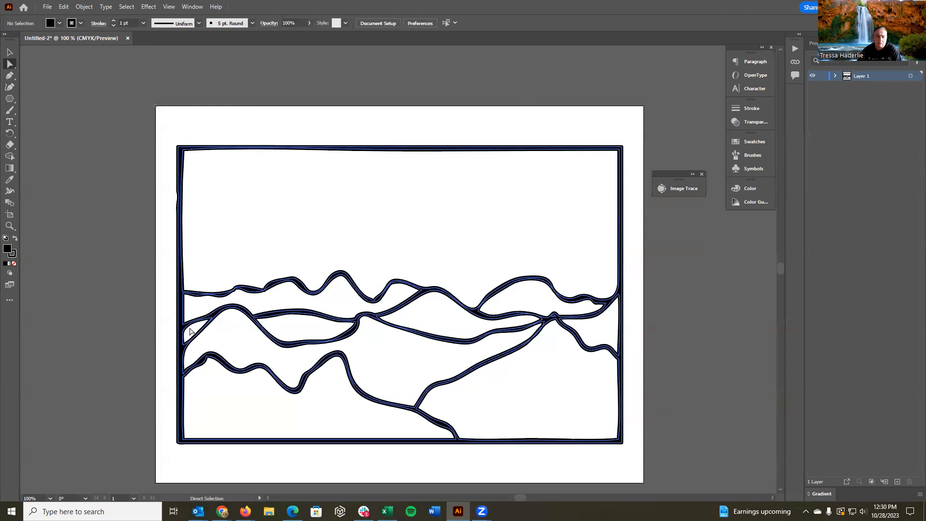
{"action": "left_click", "coordinate": [208, 324]}
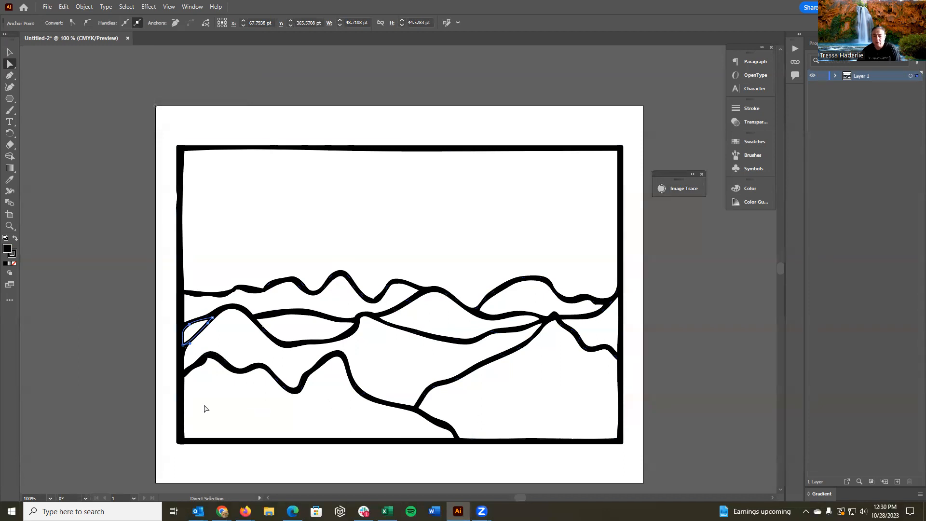
{"action": "left_click", "coordinate": [258, 404]}
{"action": "left_click", "coordinate": [275, 379]}
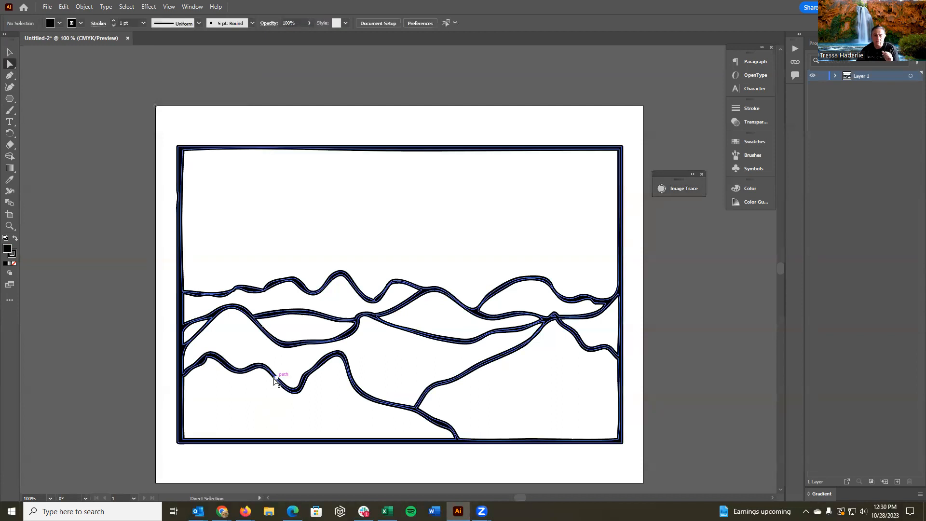
{"action": "left_click", "coordinate": [304, 415]}
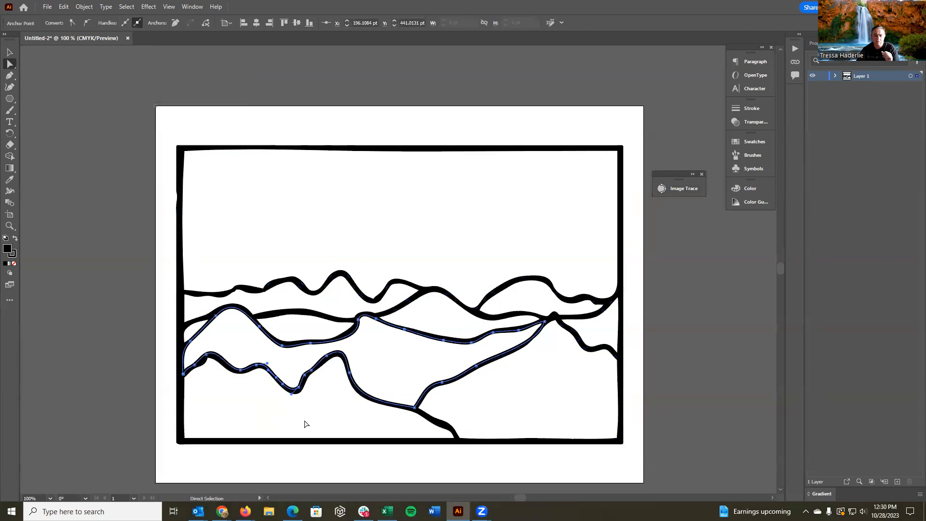
Try to fill the lower-left foreground mountain with blue-violet #3E409A from the High Contrast 3 color harmony.
{"action": "left_click", "coordinate": [379, 404]}
{"action": "left_click", "coordinate": [378, 404]}
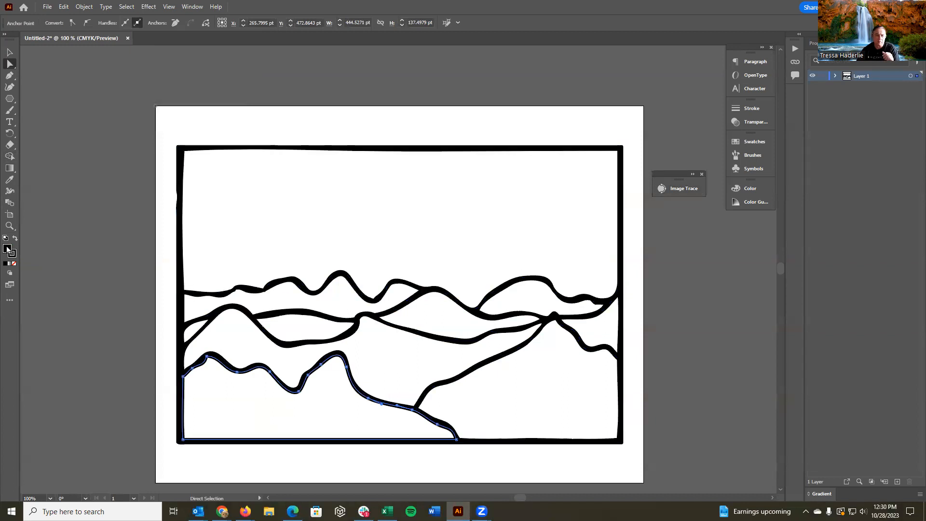
{"action": "left_click", "coordinate": [748, 188]}
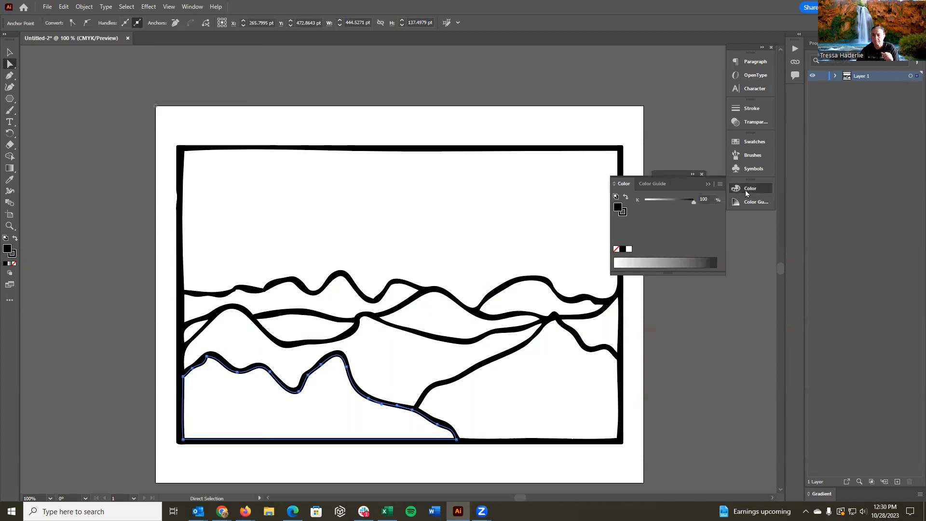
{"action": "left_click", "coordinate": [648, 184]}
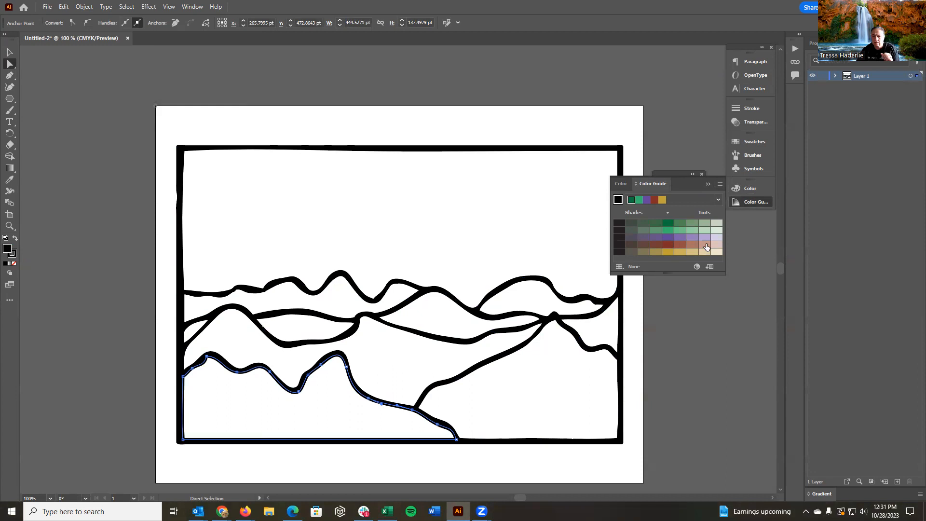
{"action": "left_click", "coordinate": [716, 199]}
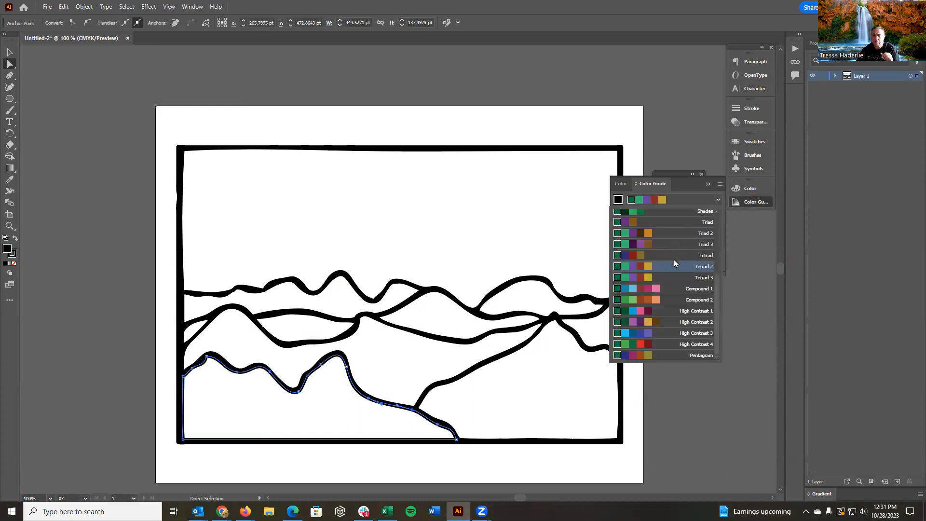
{"action": "left_click", "coordinate": [640, 332]}
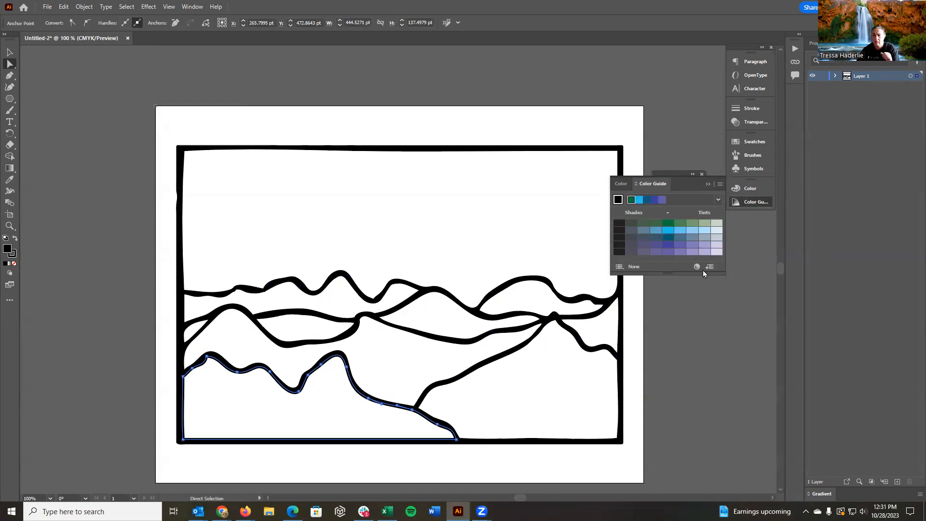
{"action": "left_click", "coordinate": [668, 246]}
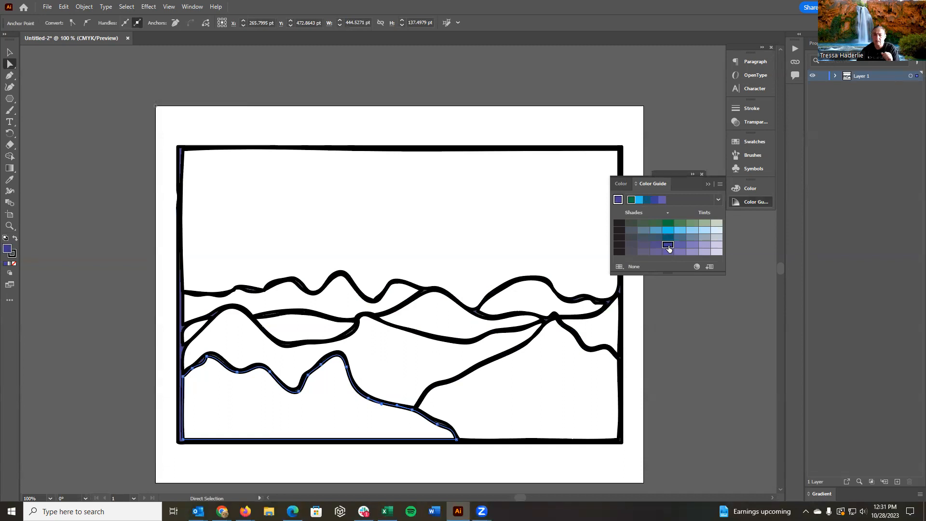
{"action": "left_click", "coordinate": [618, 184]}
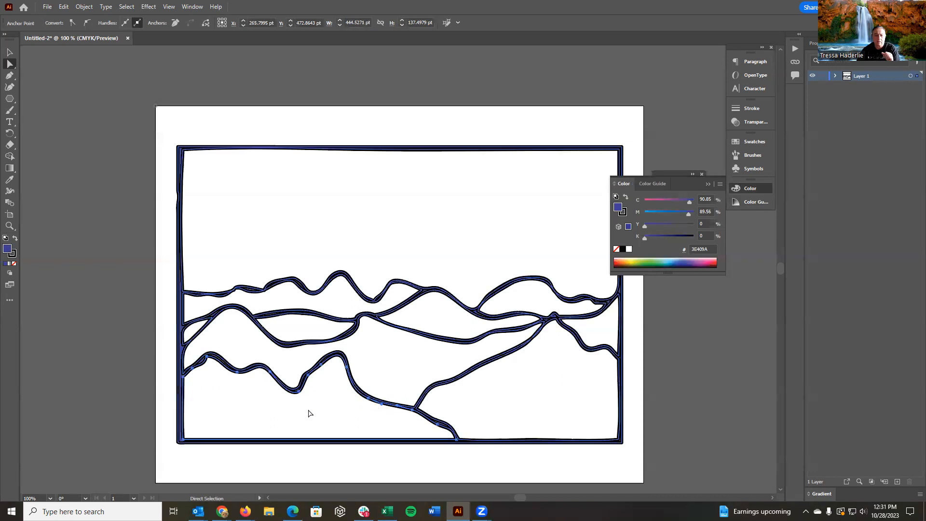
{"action": "left_click", "coordinate": [265, 414]}
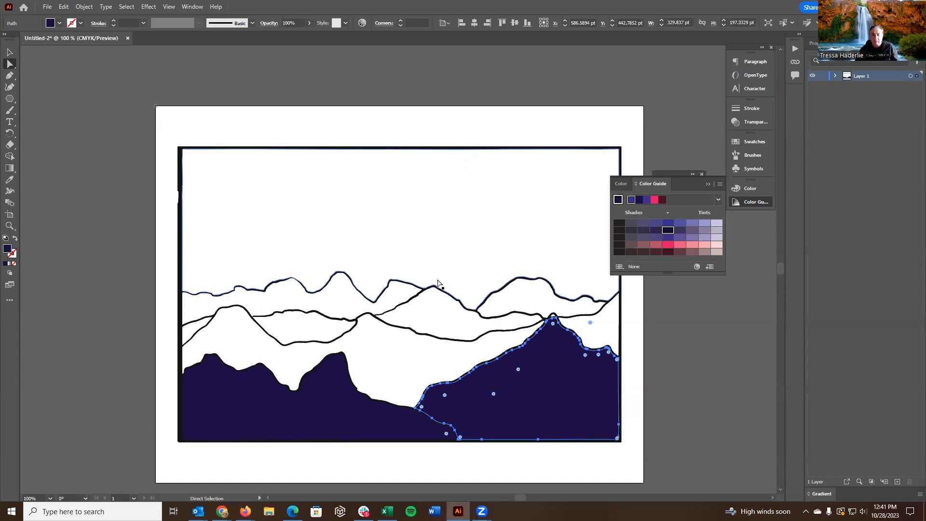
{"action": "key", "text": "v"}
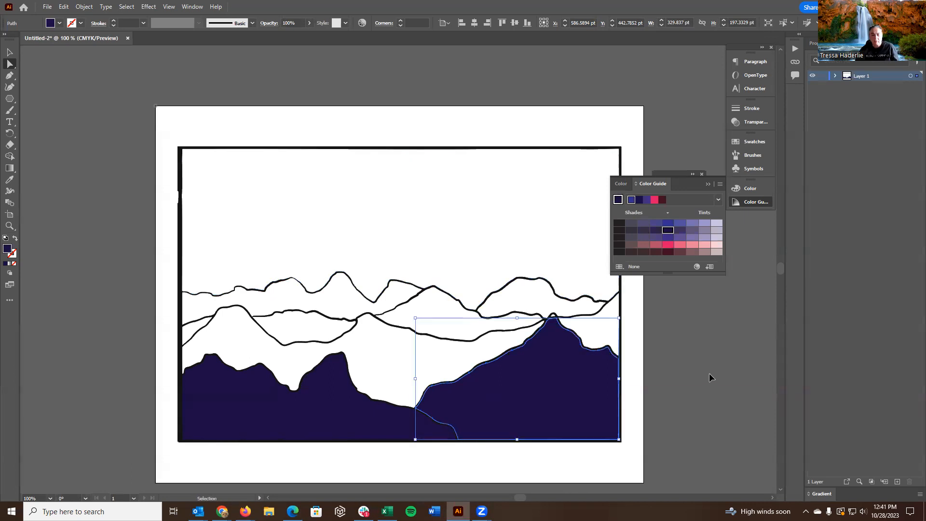
{"action": "key", "text": "a"}
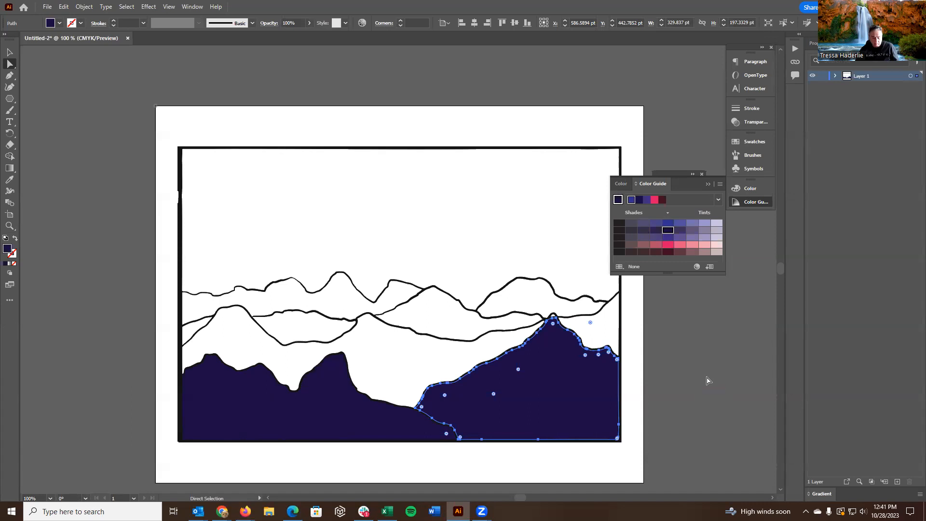
{"action": "key", "text": "v"}
{"action": "key", "text": "a"}
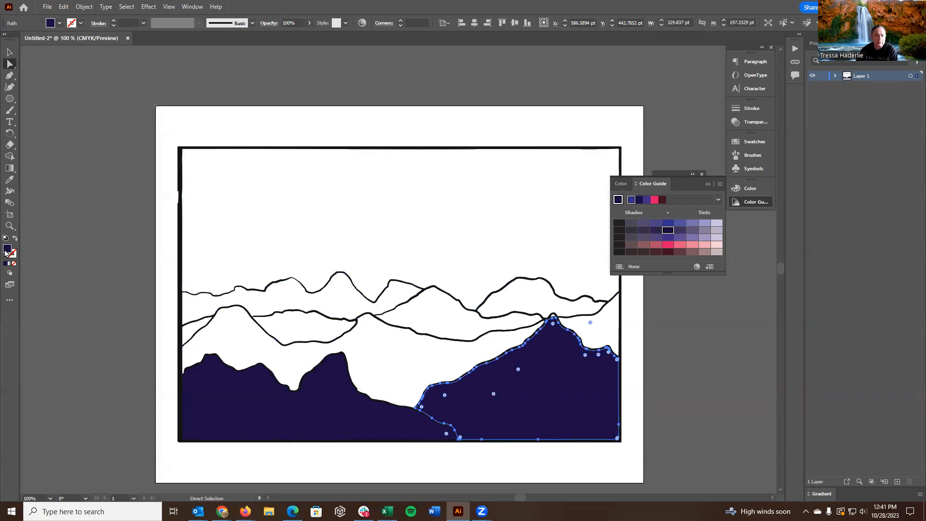
{"action": "left_click", "coordinate": [692, 378]}
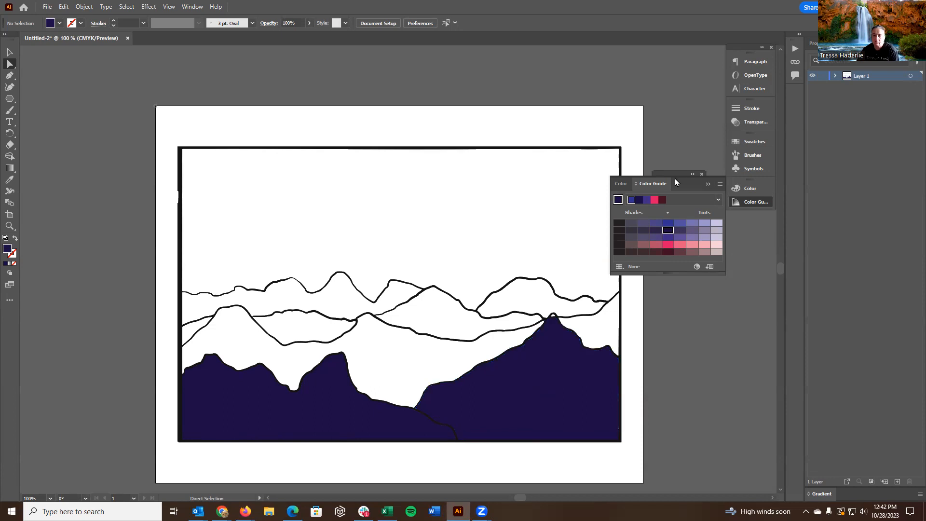
{"action": "left_click", "coordinate": [704, 183]}
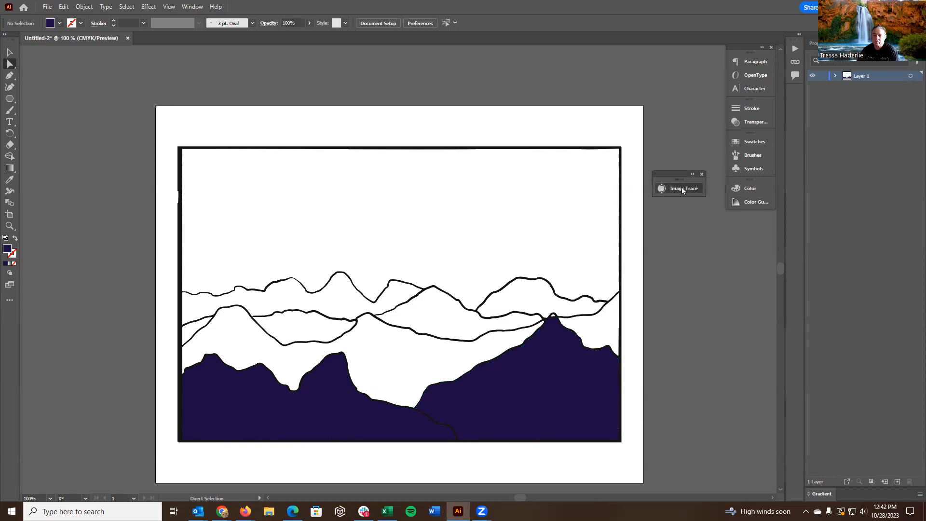
{"action": "left_click", "coordinate": [681, 188]}
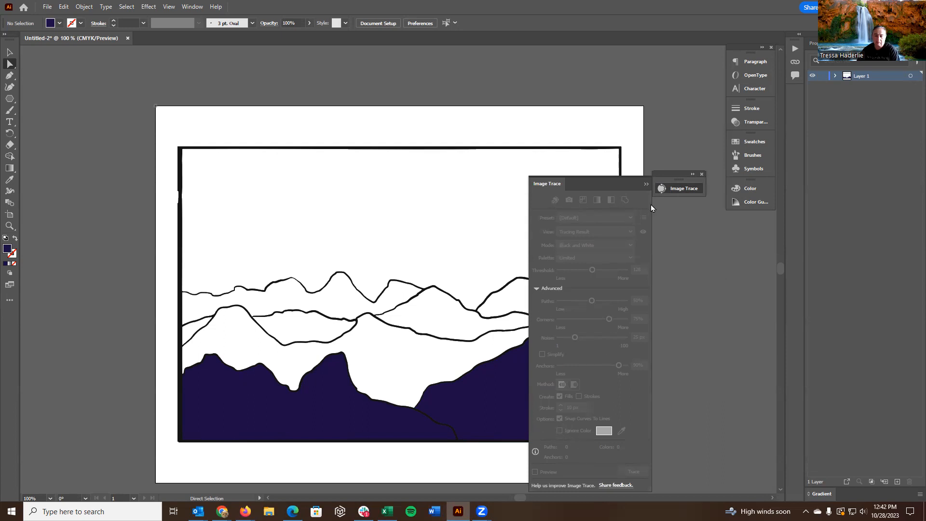
{"action": "left_click", "coordinate": [646, 184]}
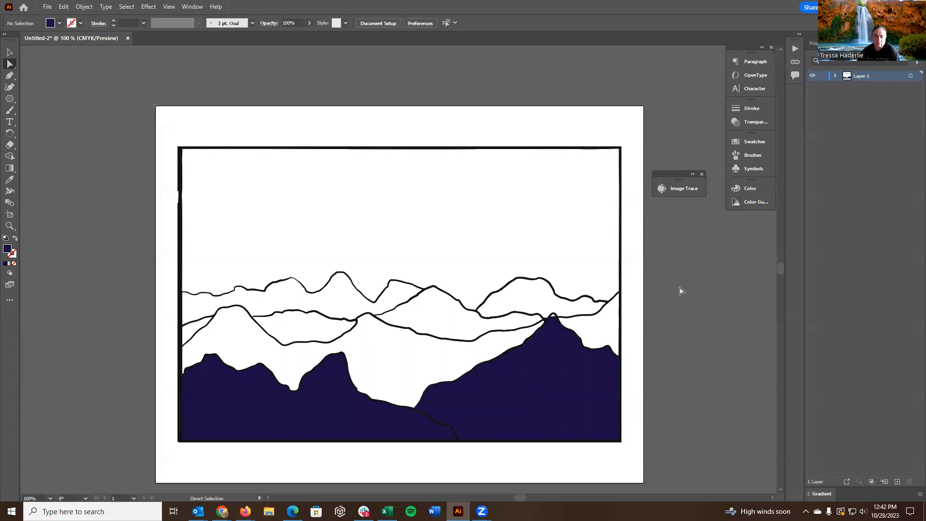
Fill the small white shape at the tip of the right foreground mountain with the same dark navy, and deselect it.
{"action": "left_click_drag", "start_coordinate": [541, 328], "coordinate": [553, 317]}
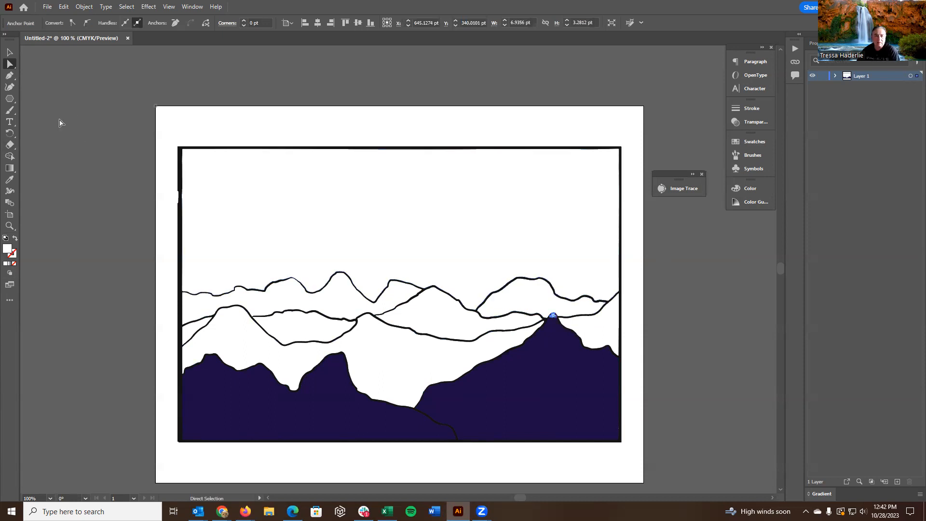
{"action": "left_click", "coordinate": [749, 203]}
{"action": "left_click", "coordinate": [667, 230]}
{"action": "left_click", "coordinate": [703, 381]}
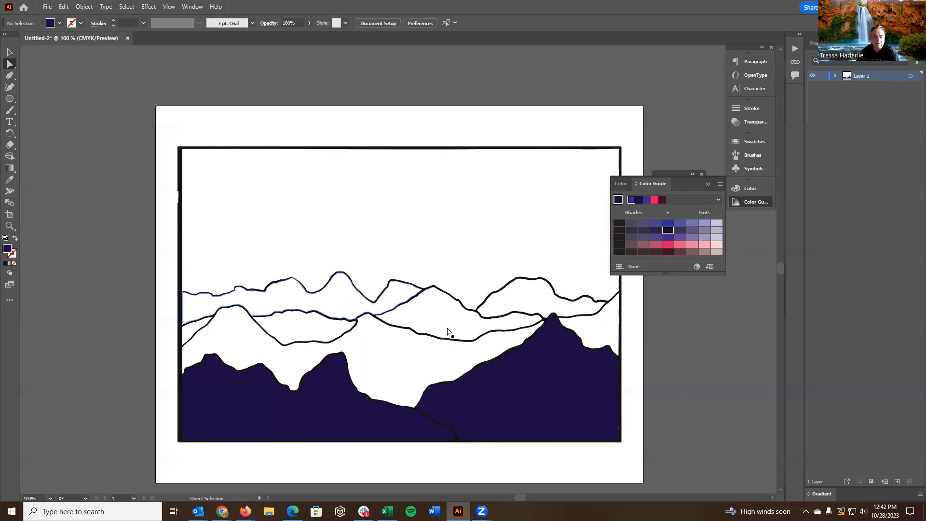
With Group Selection, fill the wide second-row mountain shape and its separate piece at the right frame edge with dark muted purple from the Color Guide shades.
{"action": "right_click", "coordinate": [15, 69]}
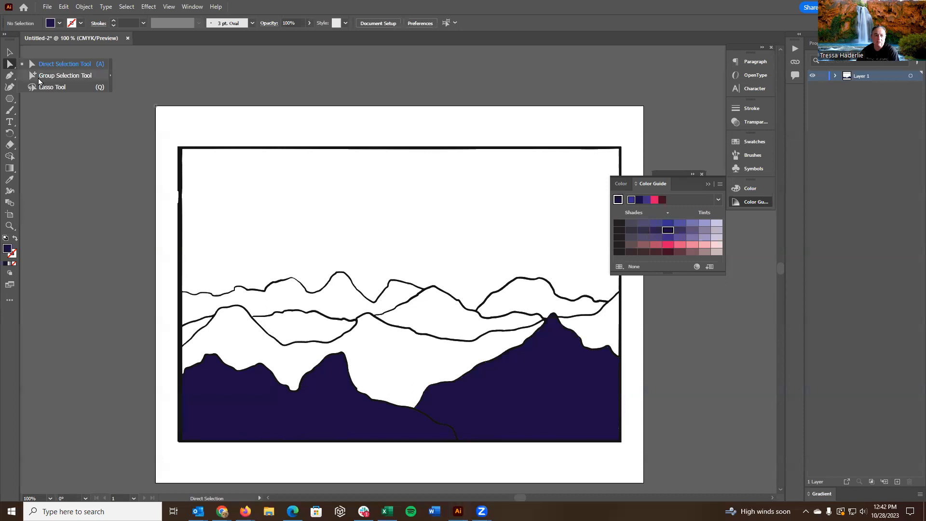
{"action": "left_click", "coordinate": [48, 76]}
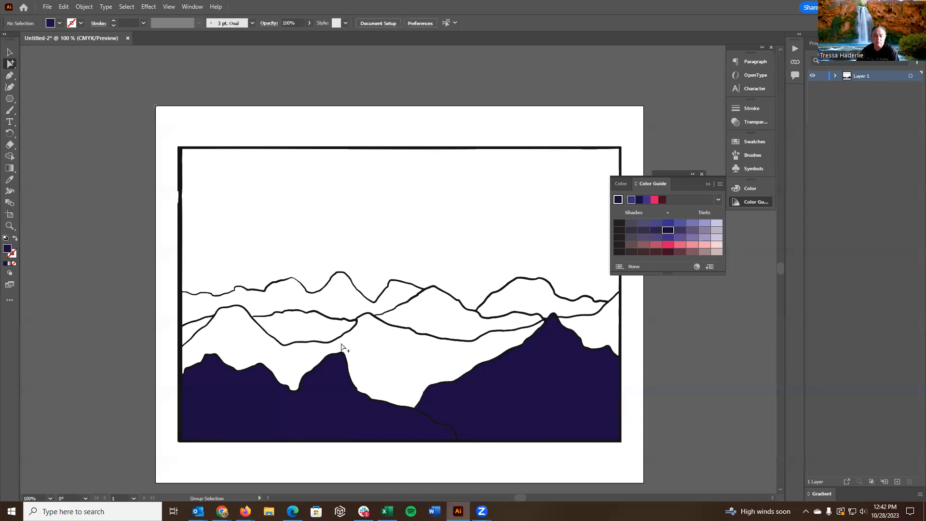
{"action": "left_click", "coordinate": [388, 357]}
{"action": "left_click", "coordinate": [618, 326]}
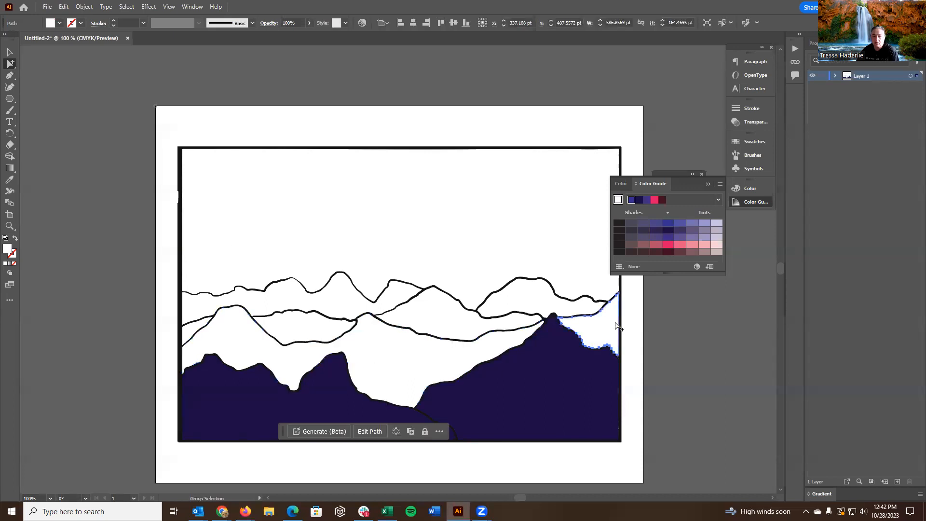
{"action": "left_click", "coordinate": [413, 358]}
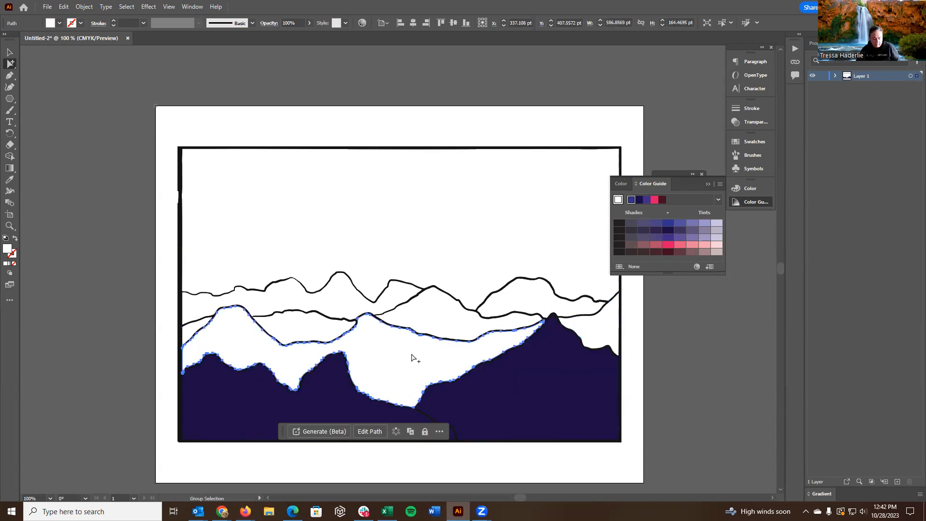
{"action": "left_click", "coordinate": [606, 335], "text": "shift"}
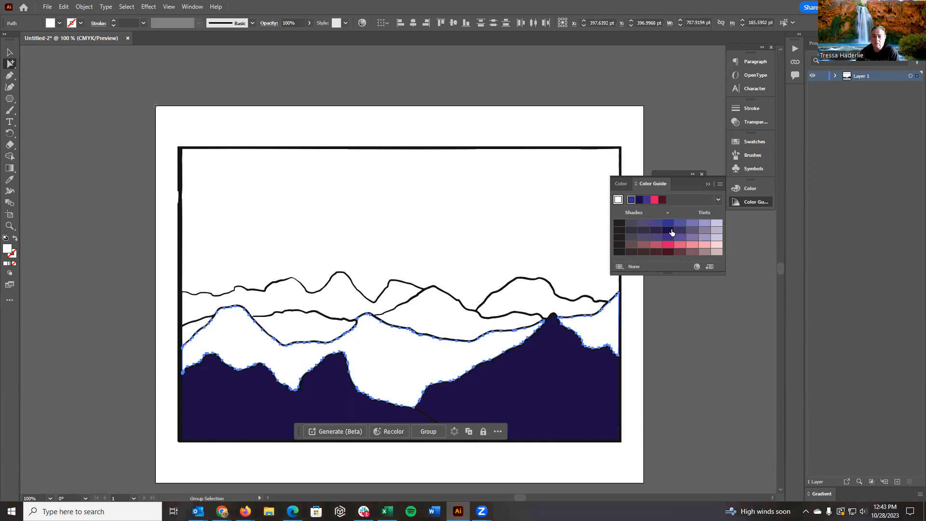
{"action": "left_click", "coordinate": [655, 230]}
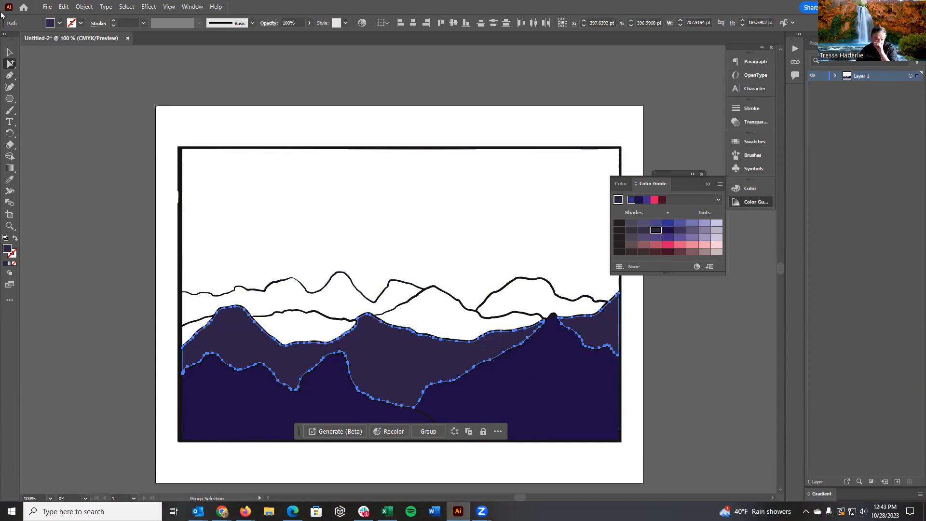
With Direct Selection, fill the left wedge, the middle valley shape and the central peak behind them with a medium muted purple shade.
{"action": "left_click", "coordinate": [9, 51]}
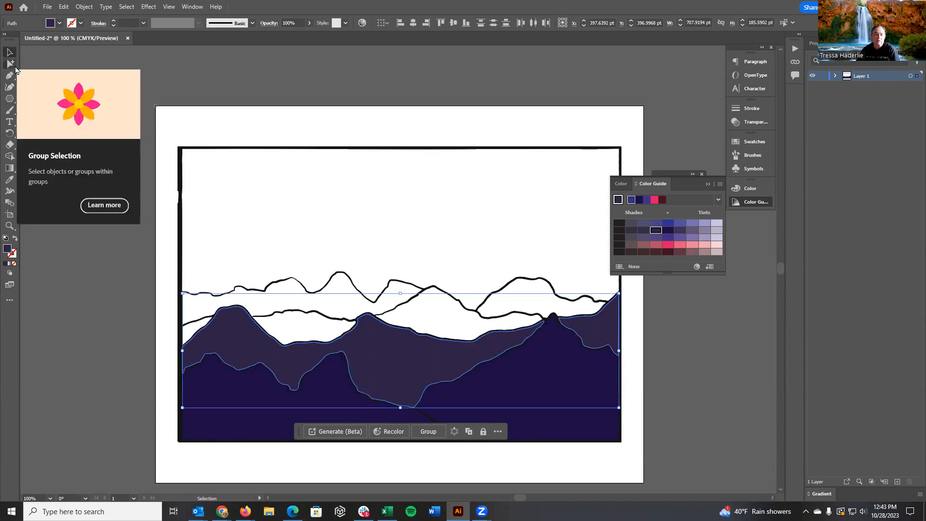
{"action": "left_click", "coordinate": [13, 66]}
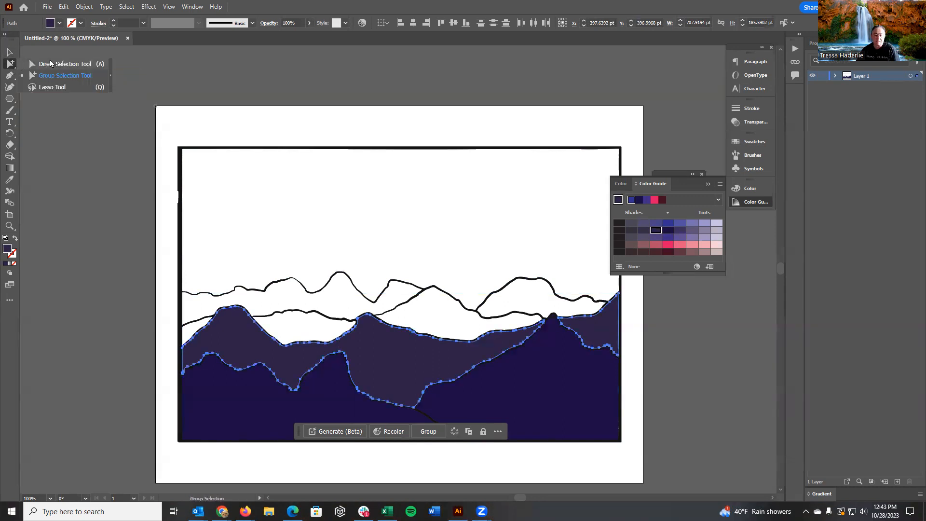
{"action": "left_click", "coordinate": [50, 63]}
{"action": "left_click", "coordinate": [188, 332]}
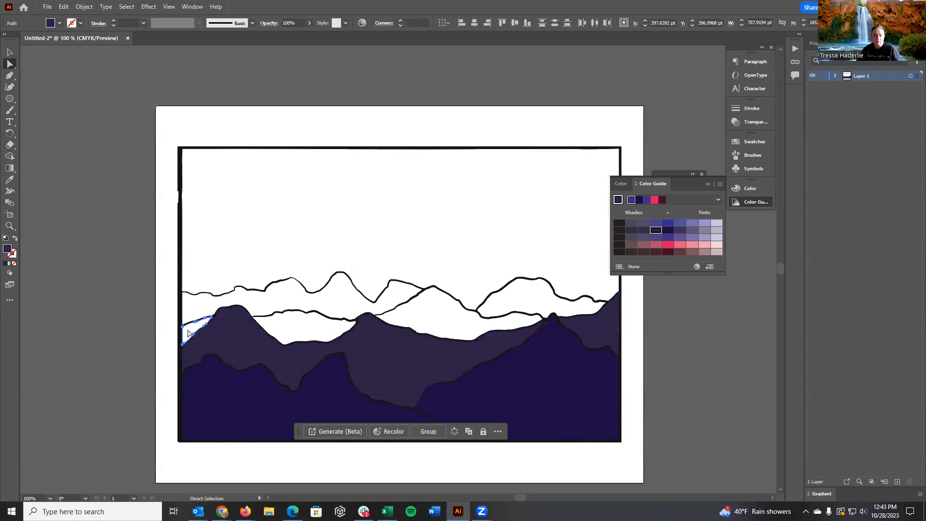
{"action": "left_click", "coordinate": [300, 326], "text": "shift"}
{"action": "left_click", "coordinate": [459, 324], "text": "shift"}
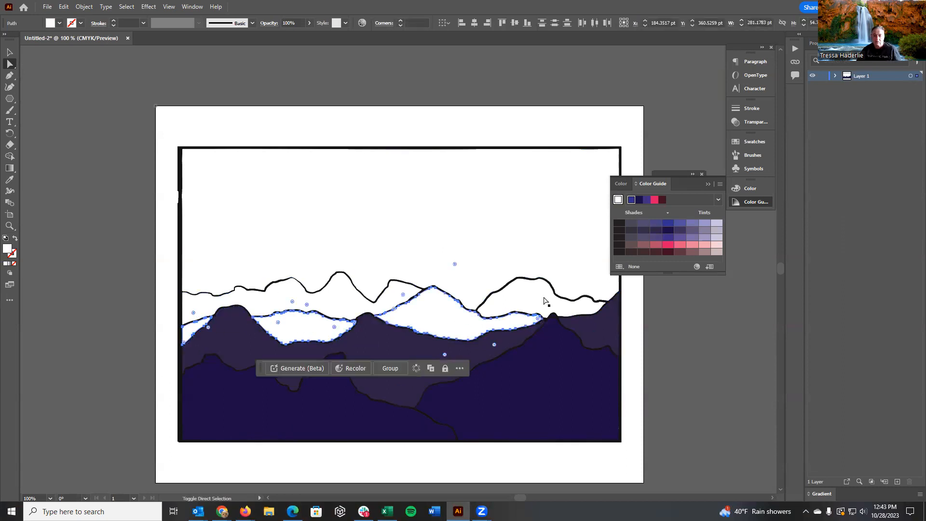
{"action": "left_click", "coordinate": [654, 238]}
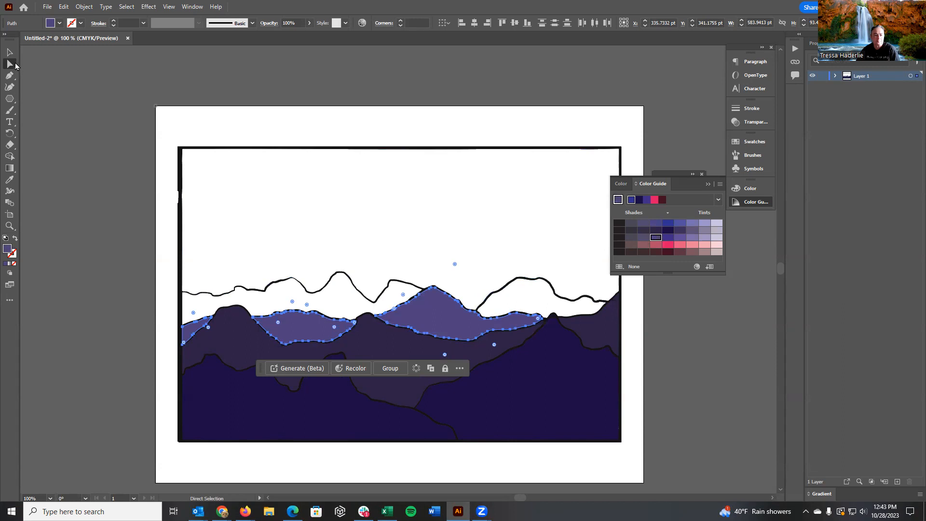
{"action": "left_click", "coordinate": [338, 299]}
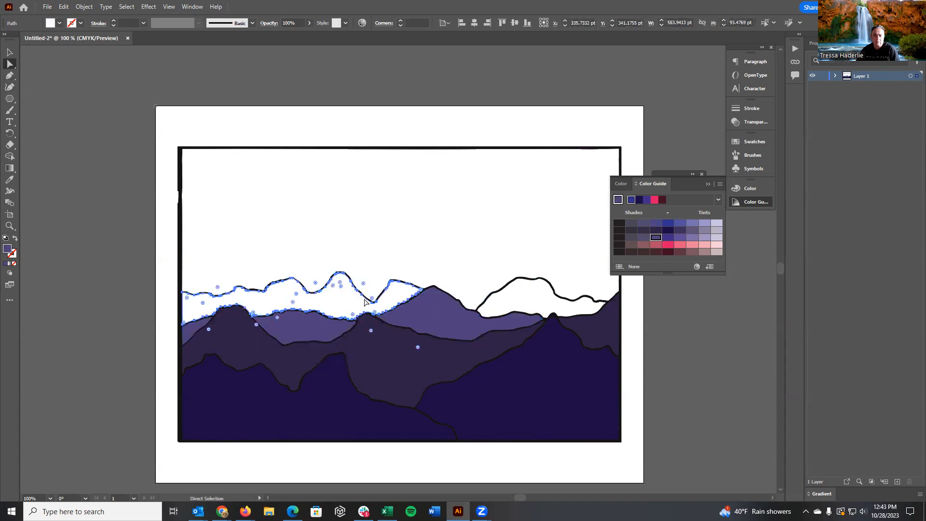
{"action": "left_click", "coordinate": [519, 302], "text": "ctrl"}
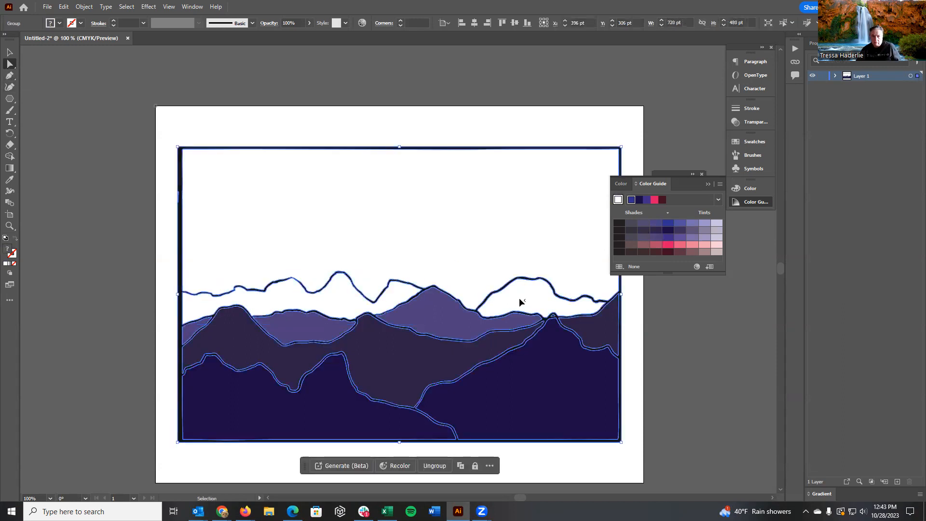
{"action": "left_click", "coordinate": [8, 53]}
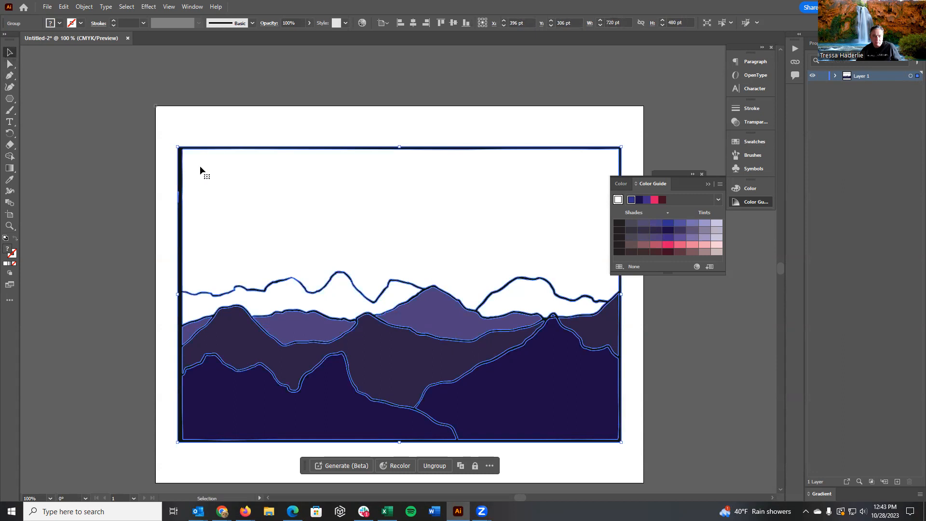
{"action": "left_click", "coordinate": [193, 126]}
{"action": "left_click", "coordinate": [10, 65]}
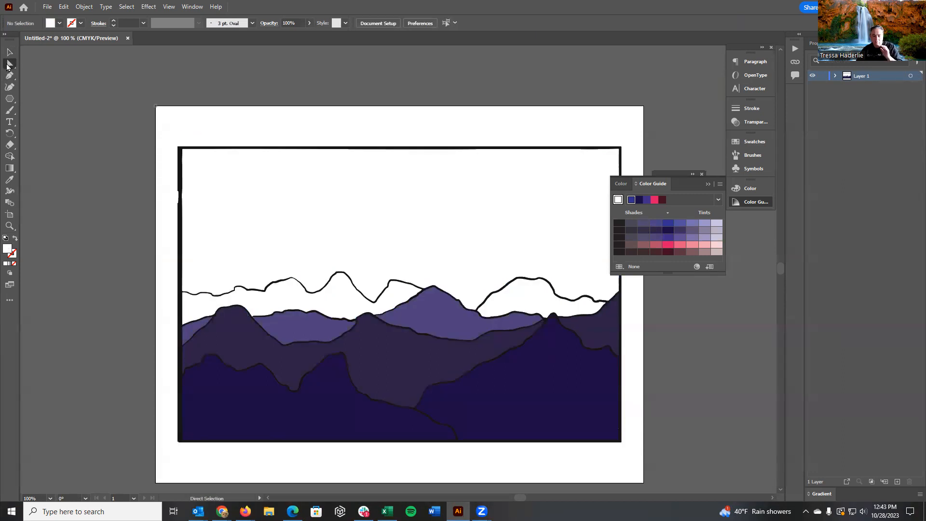
Fill both farthest mountain shapes along the skyline with a light blue-violet tint from the Color Guide, and deselect them.
{"action": "left_click", "coordinate": [342, 292]}
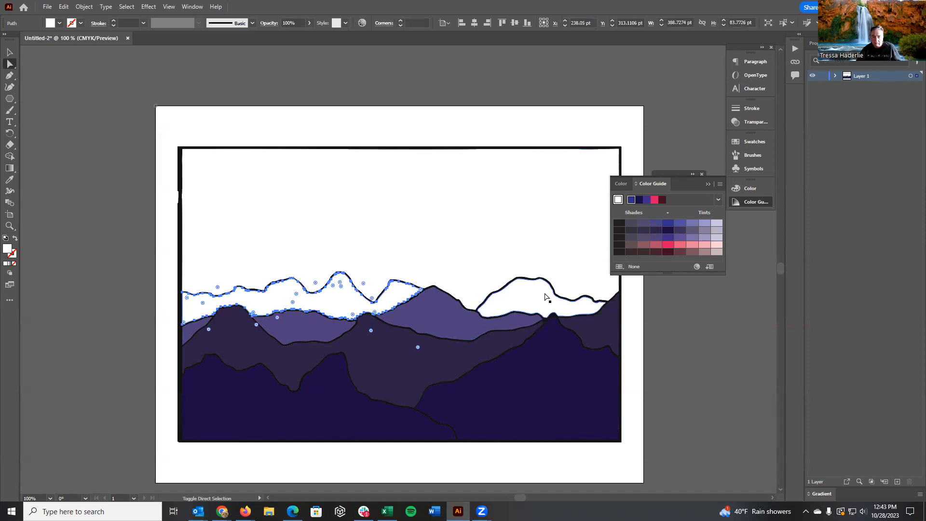
{"action": "left_click", "coordinate": [532, 300], "text": "shift"}
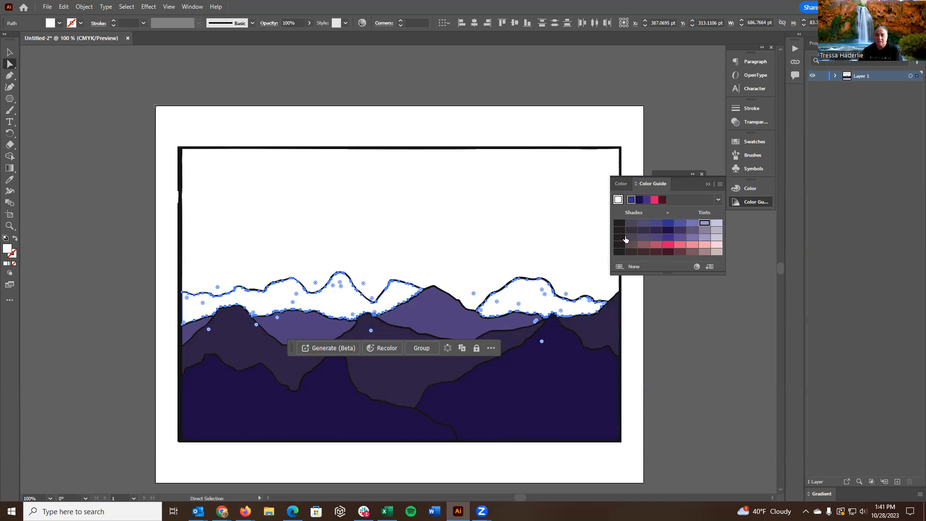
{"action": "left_click", "coordinate": [621, 184]}
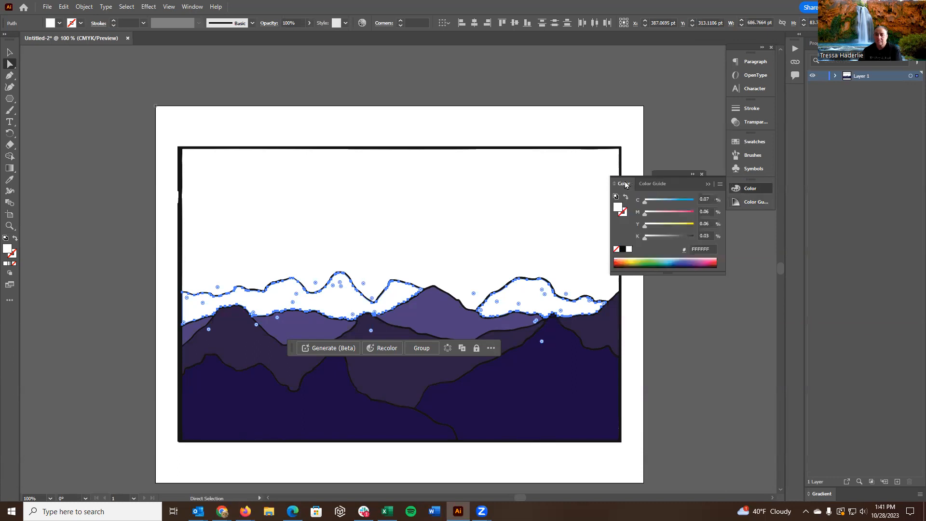
{"action": "left_click", "coordinate": [652, 183]}
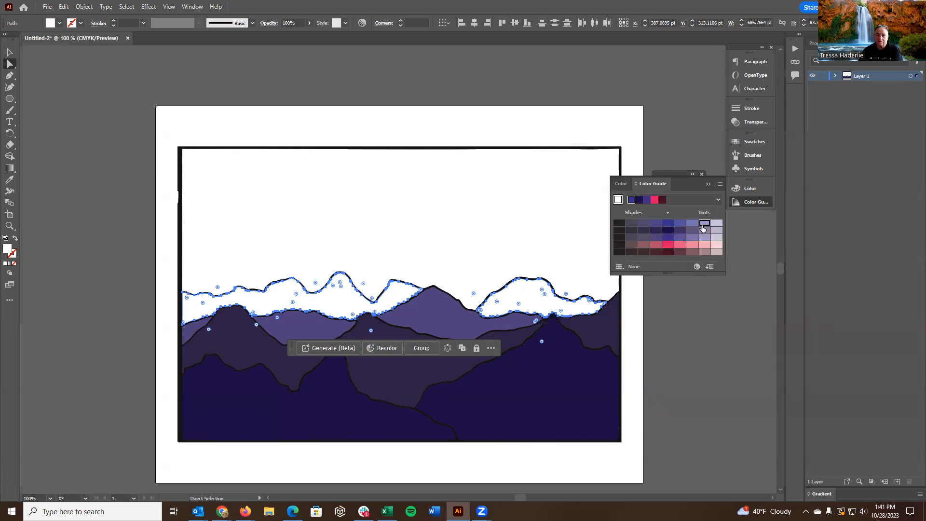
{"action": "left_click", "coordinate": [692, 223]}
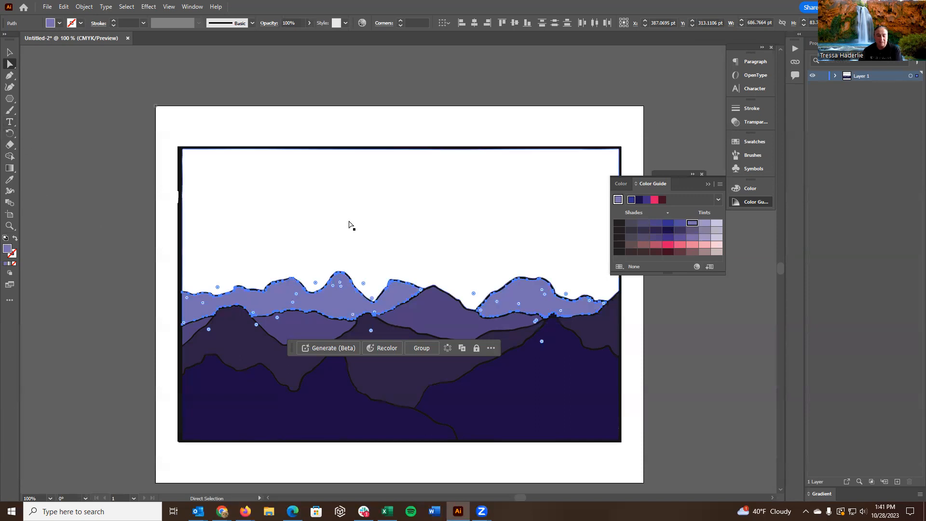
{"action": "left_click", "coordinate": [118, 100]}
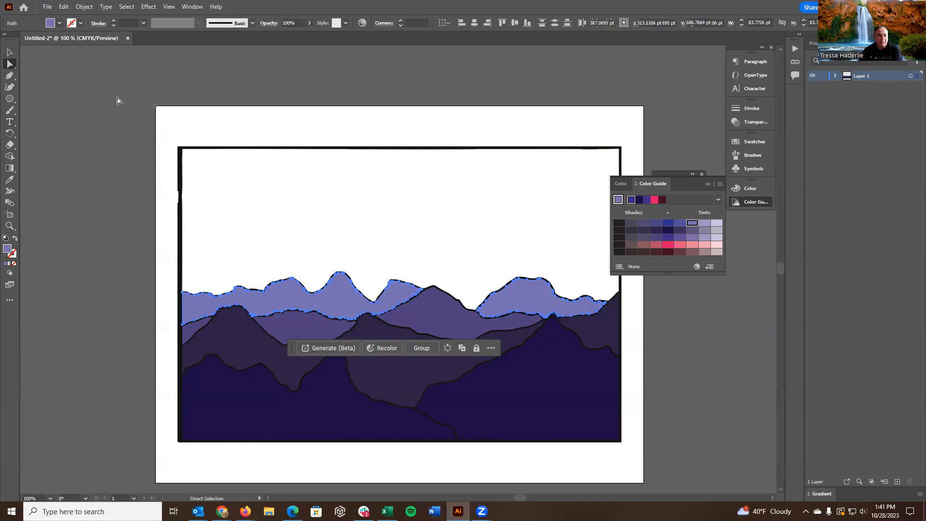
{"action": "left_click", "coordinate": [707, 184]}
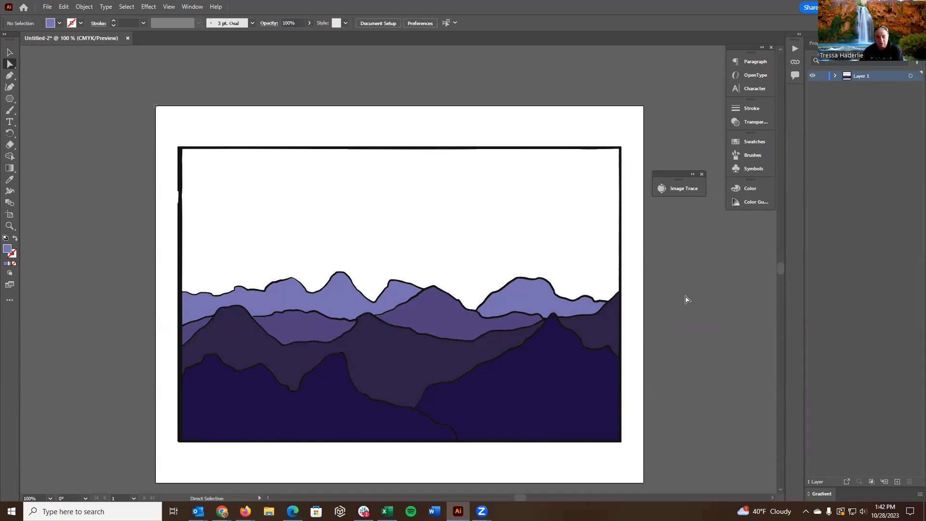
Set the default stroke to black with an 11 pt weight while nothing is selected.
{"action": "left_click", "coordinate": [14, 257]}
{"action": "left_click", "coordinate": [14, 257]}
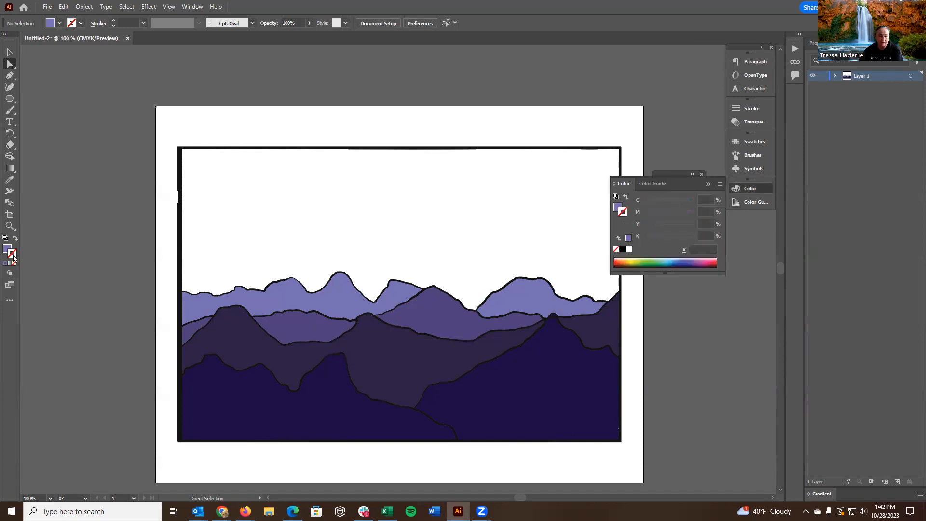
{"action": "left_click", "coordinate": [622, 250]}
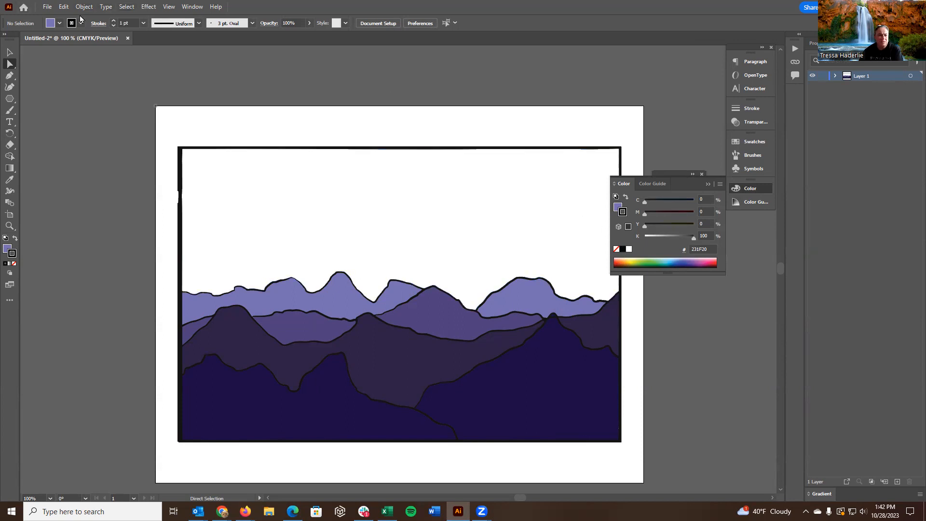
{"action": "left_click", "coordinate": [113, 21]}
{"action": "left_click", "coordinate": [114, 21]}
{"action": "left_click", "coordinate": [707, 185]}
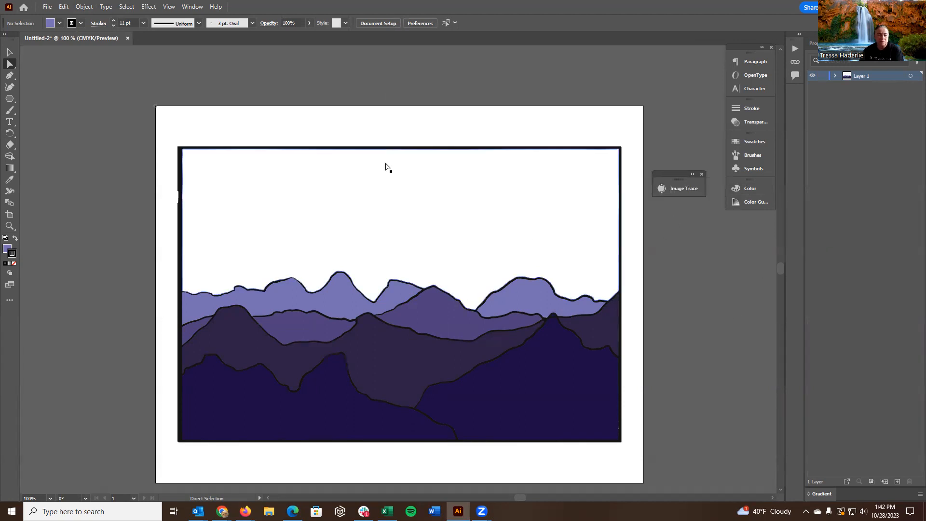
Set up a linear gradient running from white to sky blue (C 65.1, M 14.12, Y 0, K 0) at its end stop.
{"action": "left_click", "coordinate": [9, 264]}
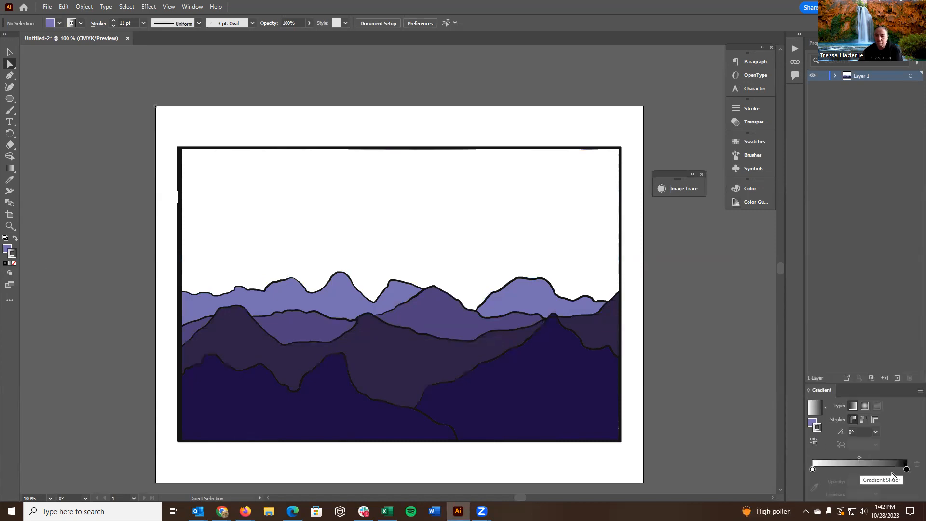
{"action": "left_click", "coordinate": [906, 470]}
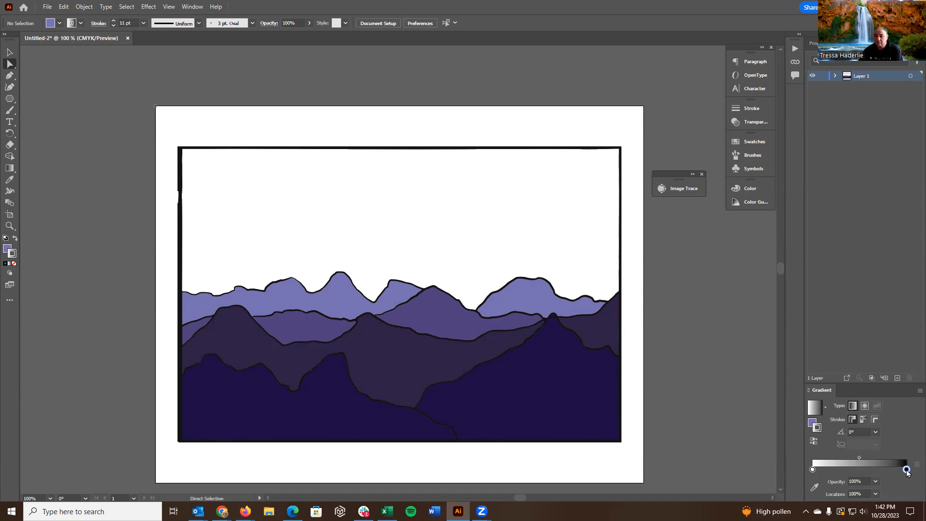
{"action": "double_click", "coordinate": [906, 470]}
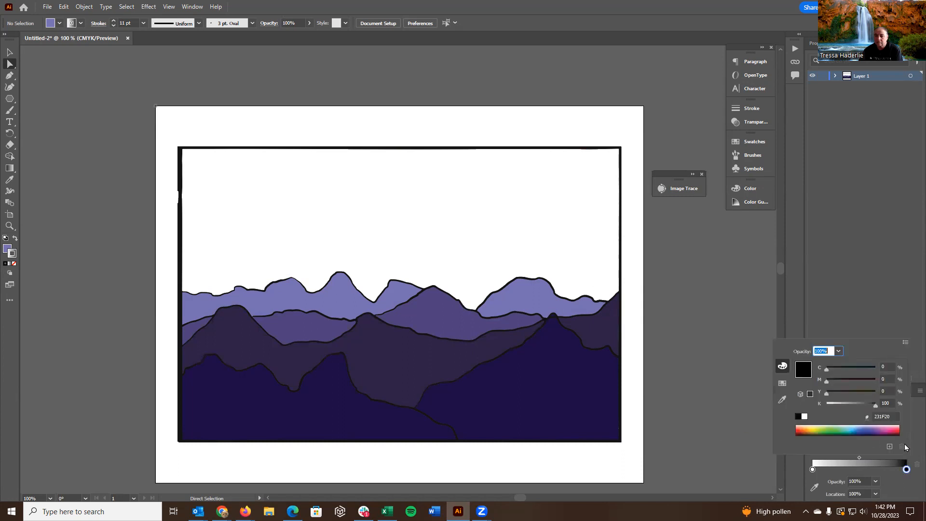
{"action": "left_click", "coordinate": [876, 425]}
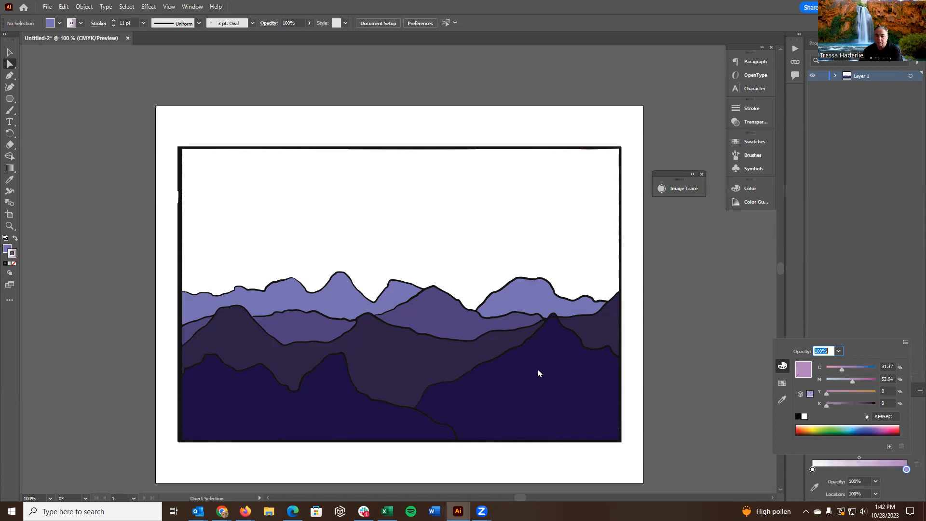
{"action": "left_click", "coordinate": [851, 429]}
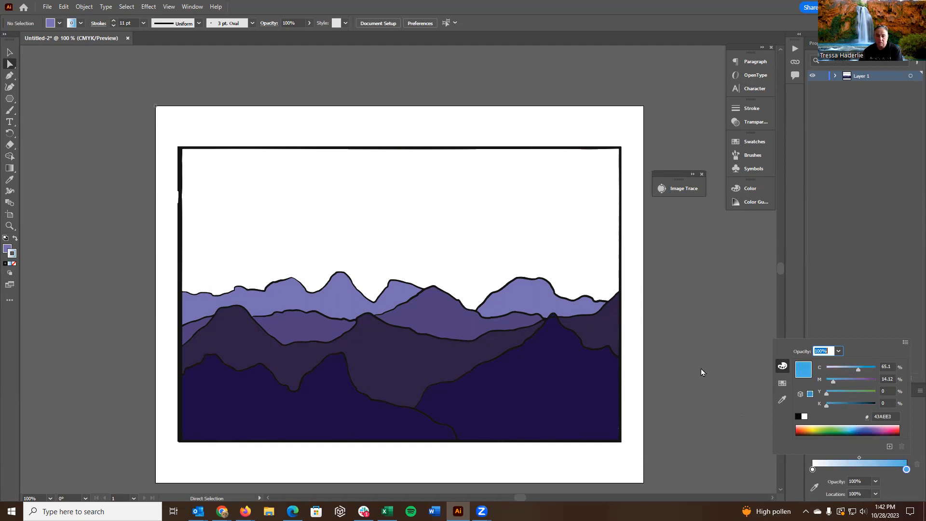
{"action": "left_click", "coordinate": [10, 264]}
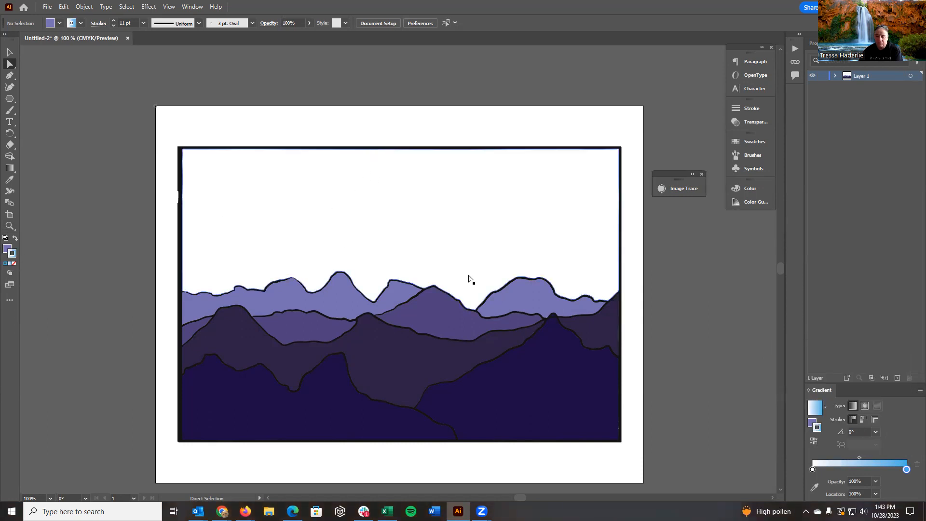
Fill the white sky shape with the white-to-blue linear gradient and set the gradient angle to 90°.
{"action": "left_click", "coordinate": [6, 249]}
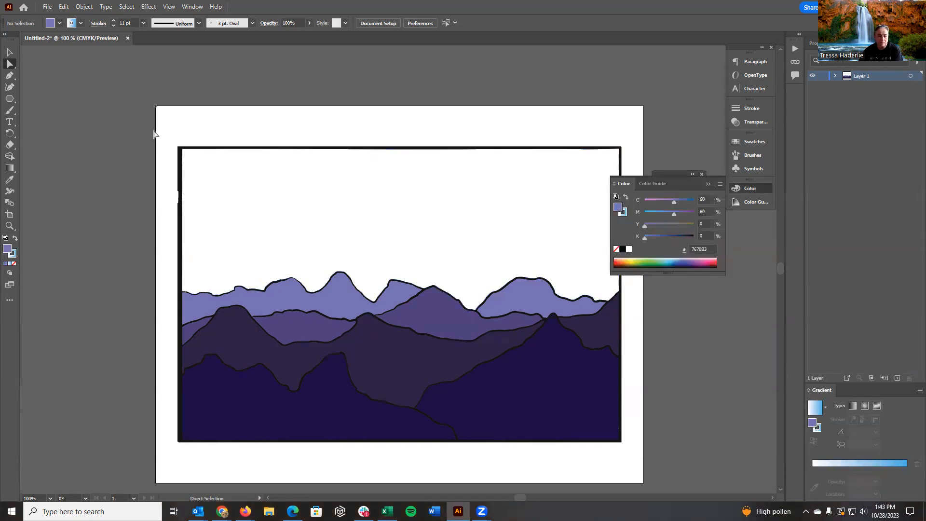
{"action": "left_click", "coordinate": [9, 64]}
{"action": "left_click", "coordinate": [409, 235]}
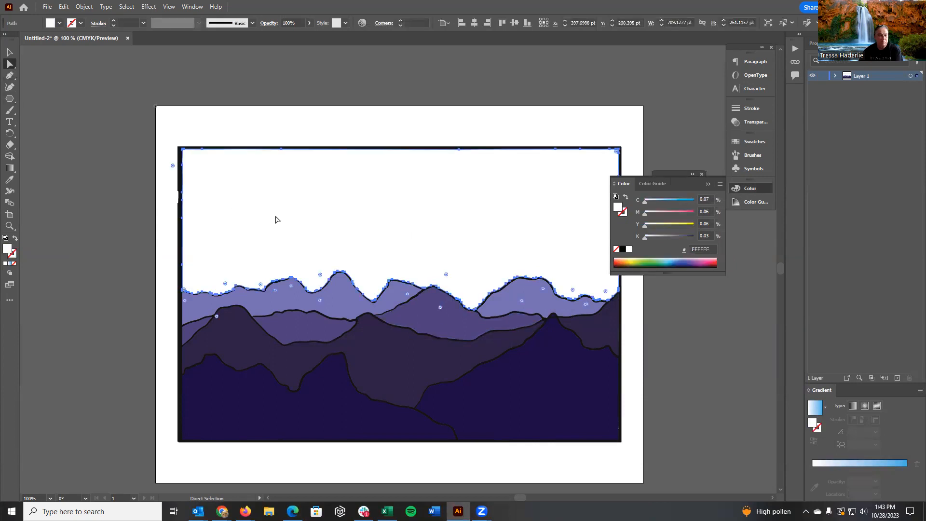
{"action": "left_click", "coordinate": [10, 264]}
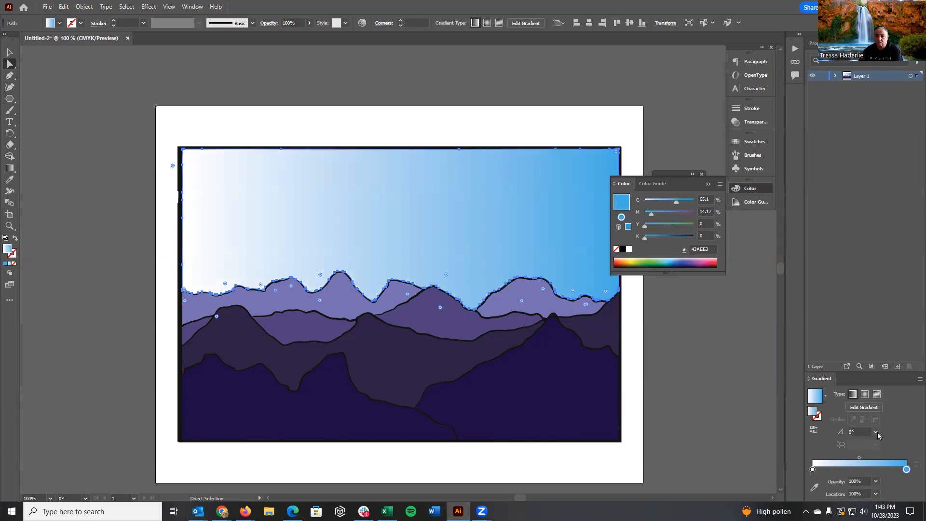
{"action": "left_click", "coordinate": [876, 432]}
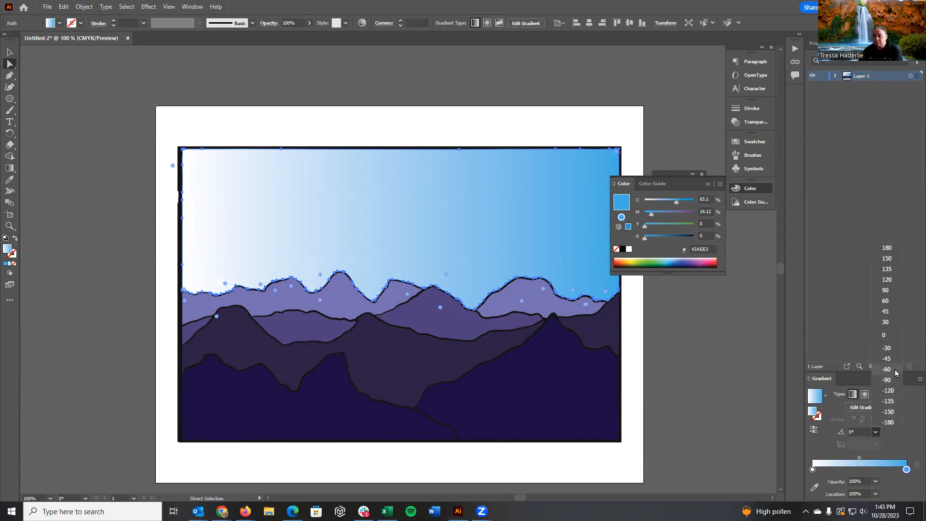
{"action": "left_click", "coordinate": [887, 290]}
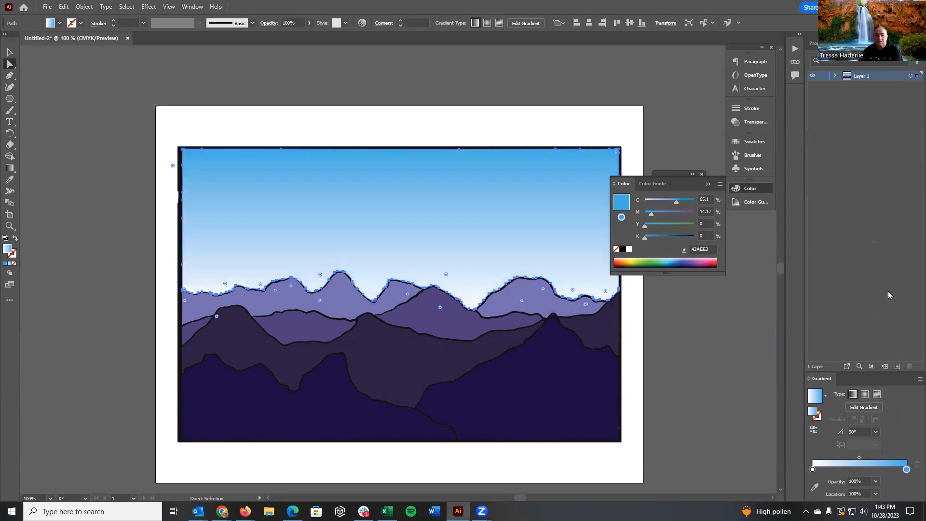
Recolor the sky gradient's white start stop with the bright blue swatch (C 70, M 15, Y 0, K 0).
{"action": "double_click", "coordinate": [811, 469]}
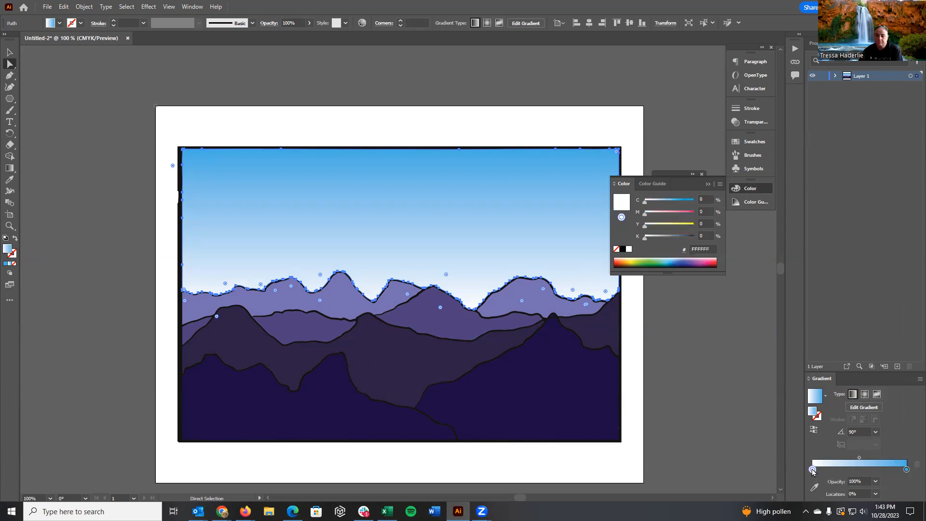
{"action": "left_click", "coordinate": [668, 201]}
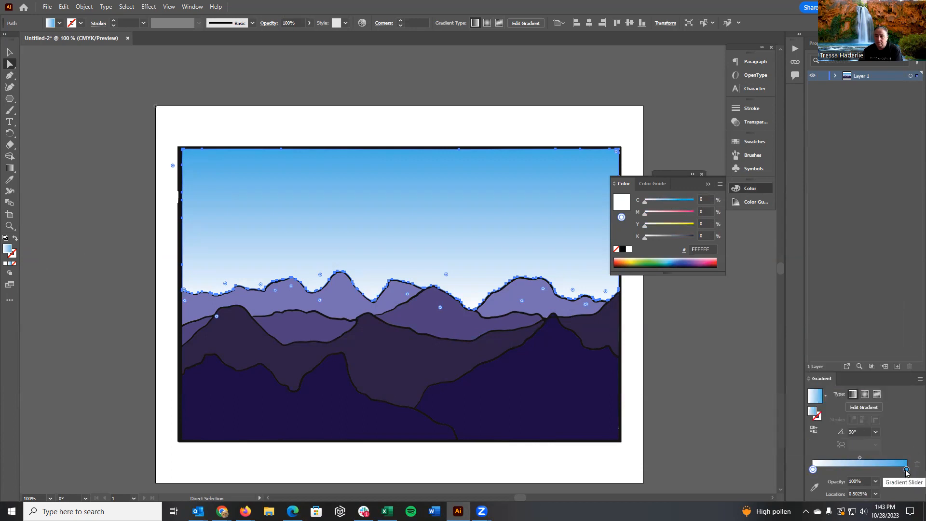
{"action": "double_click", "coordinate": [813, 469]}
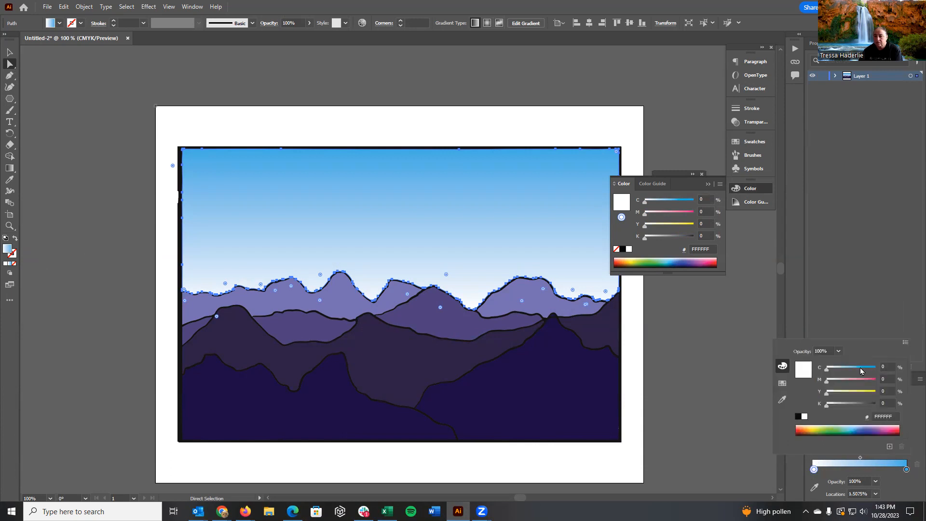
{"action": "left_click", "coordinate": [782, 384]}
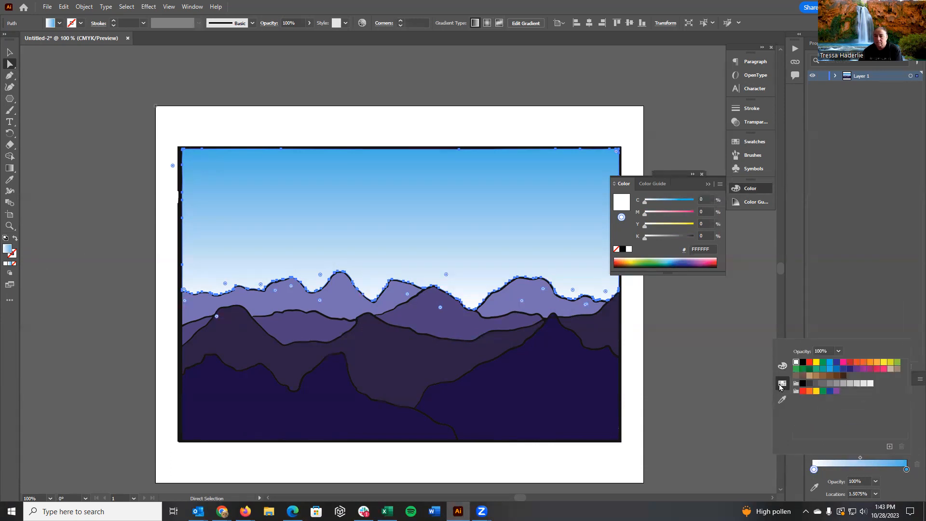
{"action": "left_click", "coordinate": [830, 371]}
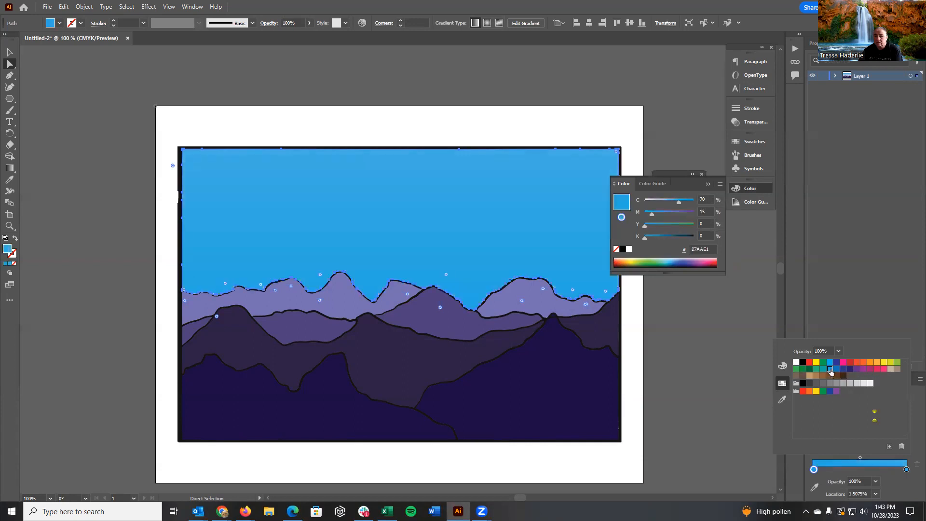
Recolor the sky gradient's end stop with the dark indigo-blue swatch (C 100, M 100, Y 0, K 0), and deselect the sky.
{"action": "left_click", "coordinate": [906, 470]}
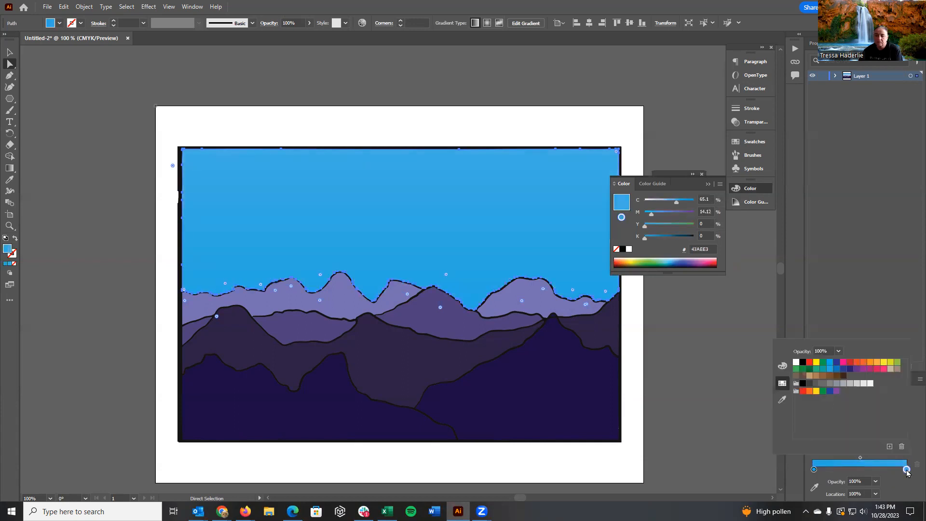
{"action": "left_click", "coordinate": [836, 361]}
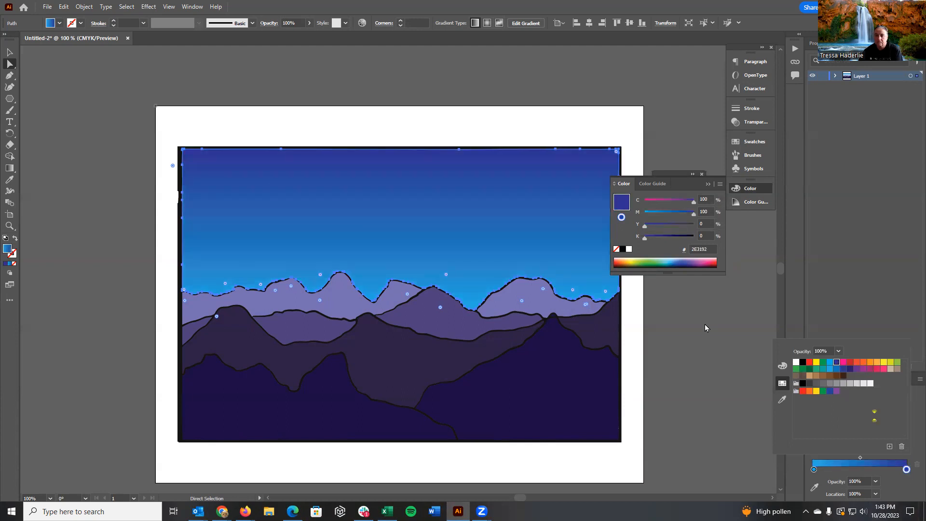
{"action": "left_click", "coordinate": [706, 187]}
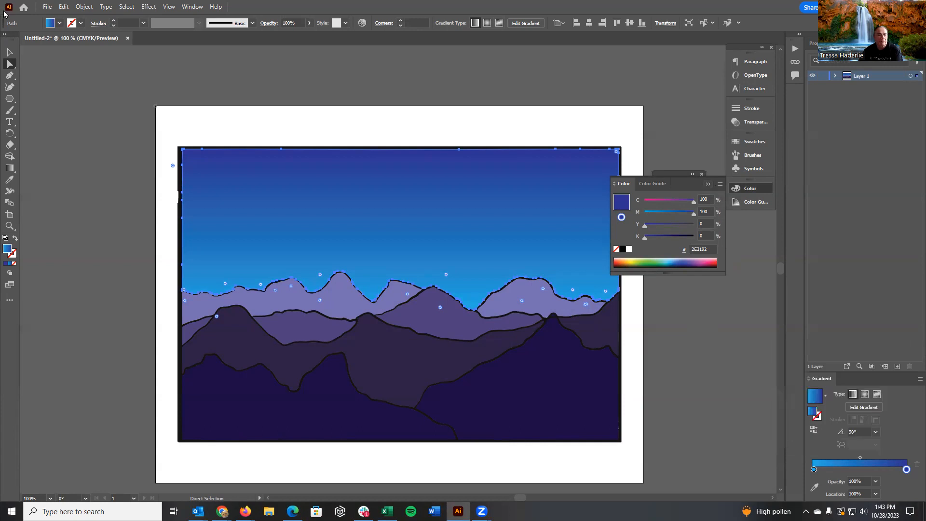
{"action": "left_click", "coordinate": [8, 52]}
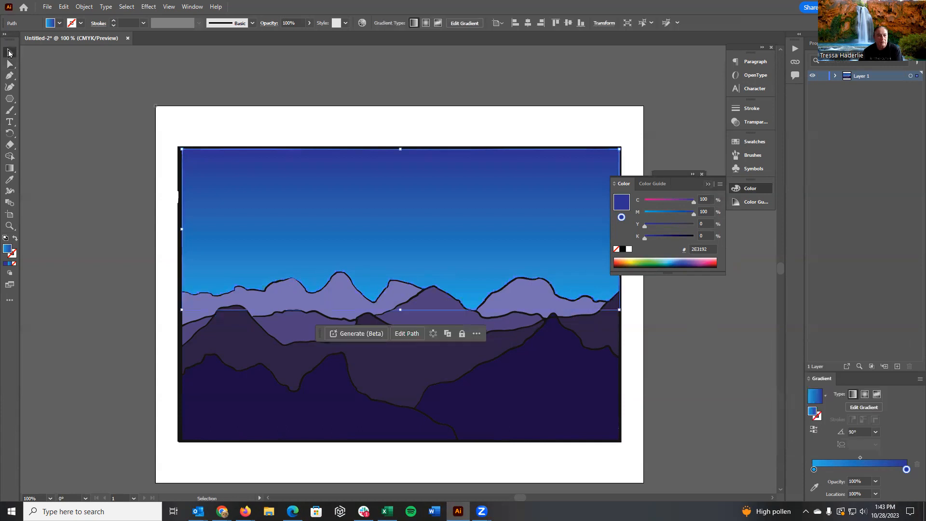
{"action": "left_click", "coordinate": [98, 135]}
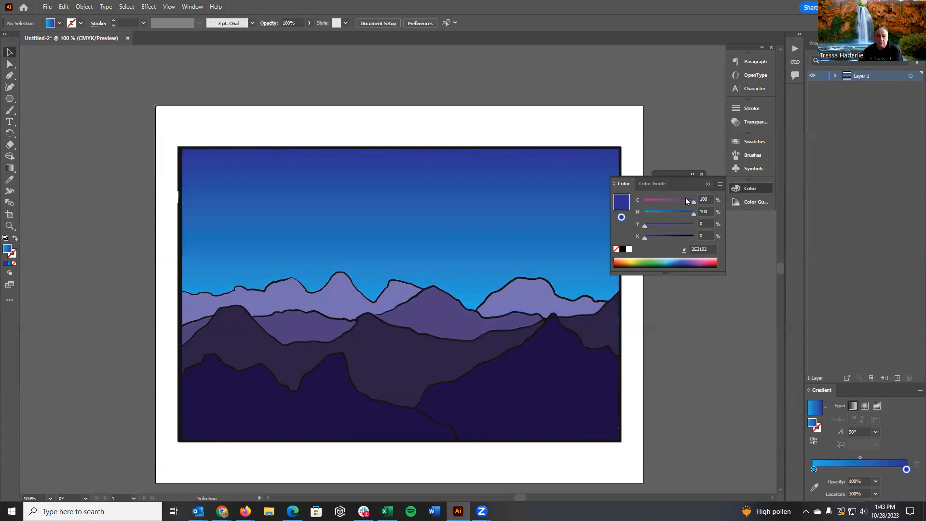
{"action": "left_click", "coordinate": [708, 184]}
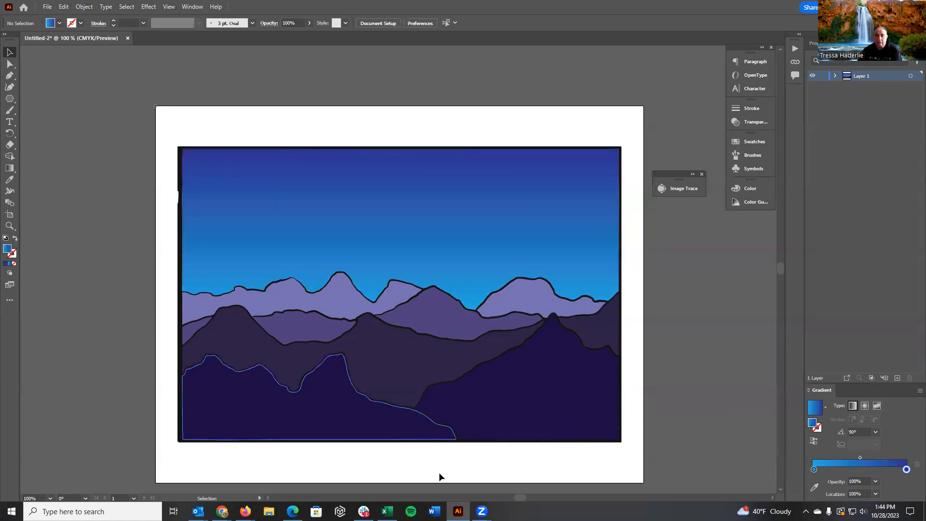
{"action": "left_click", "coordinate": [47, 7]}
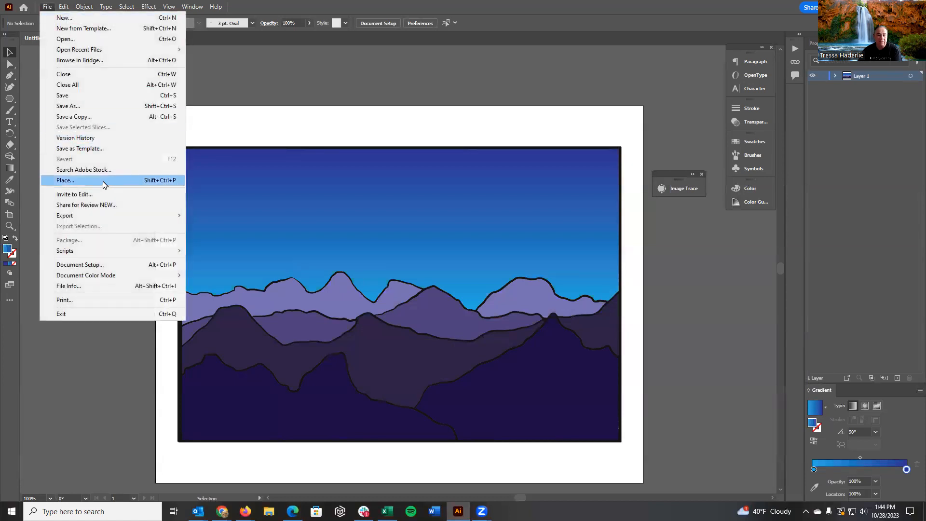
{"action": "left_click", "coordinate": [579, 112]}
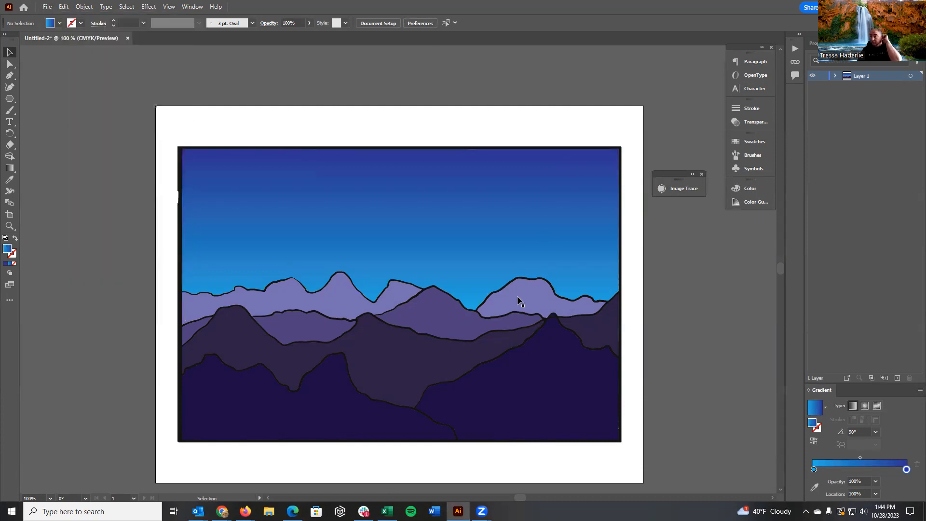
{"action": "left_click", "coordinate": [684, 189]}
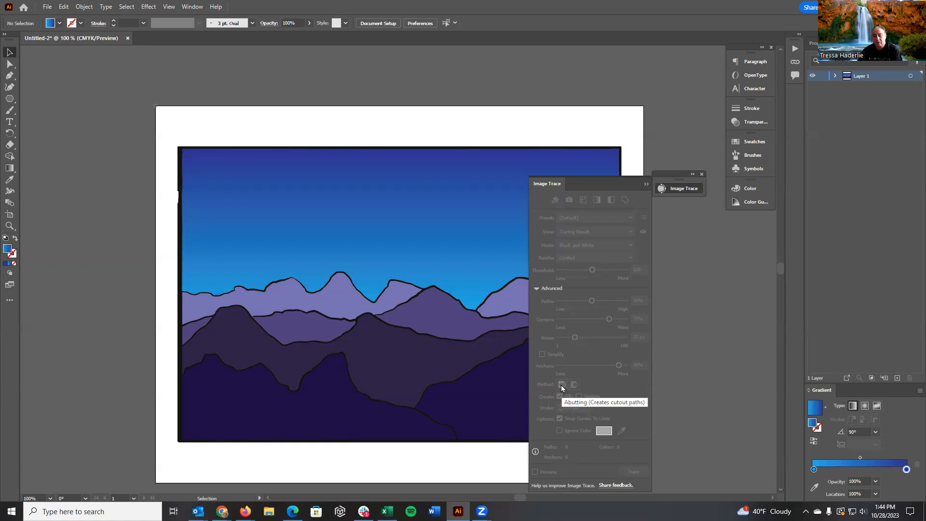
{"action": "left_click", "coordinate": [646, 185]}
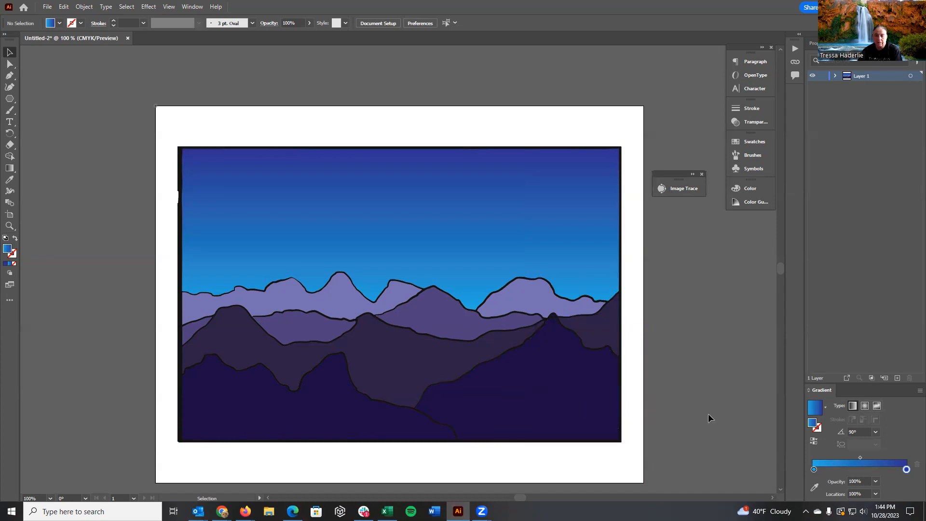
{"action": "left_click", "coordinate": [10, 64]}
{"action": "left_click", "coordinate": [309, 326]}
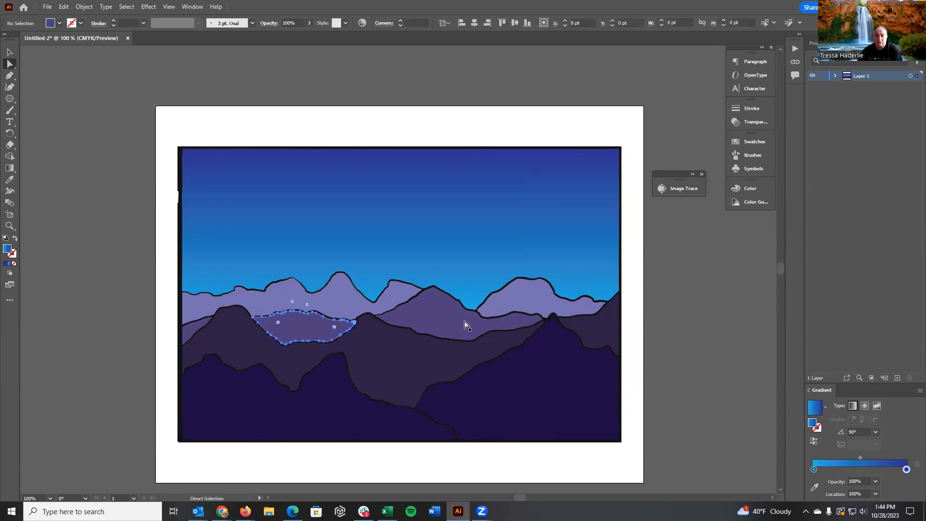
{"action": "left_click", "coordinate": [452, 322], "text": "shift"}
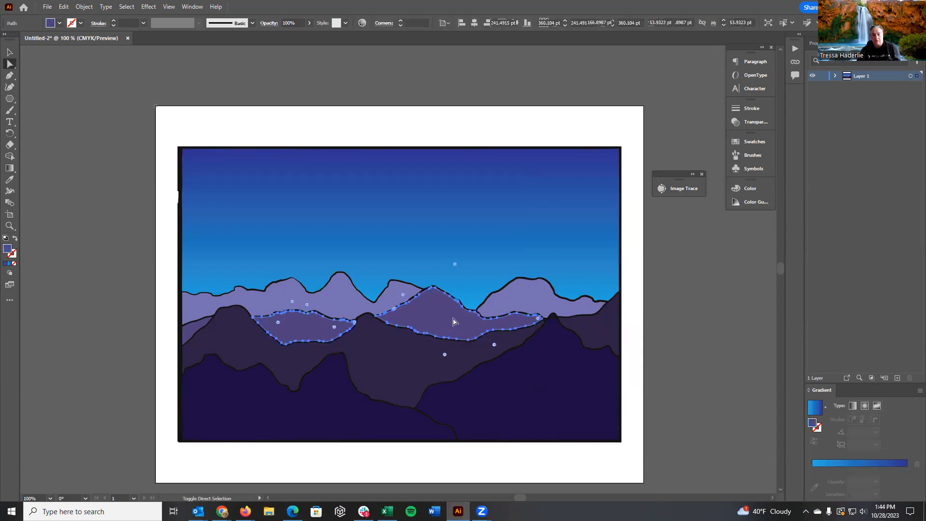
{"action": "left_click", "coordinate": [101, 97]}
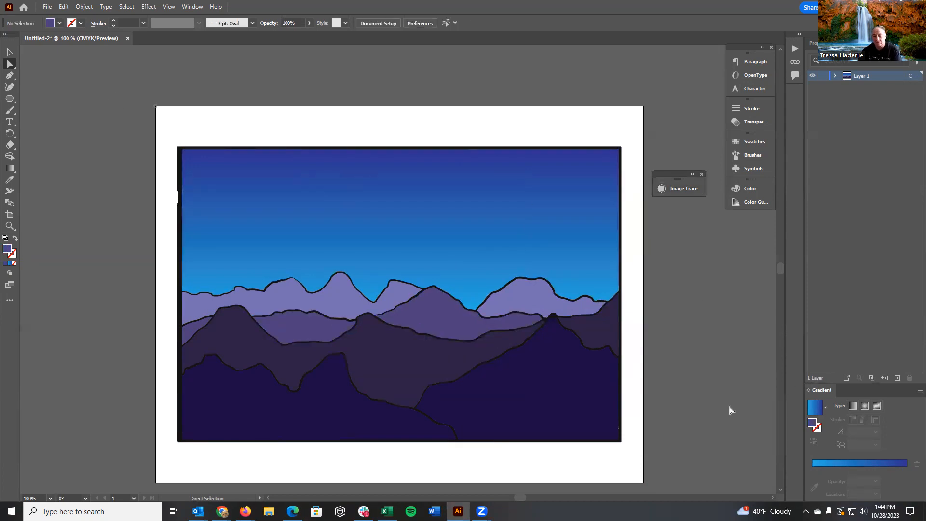